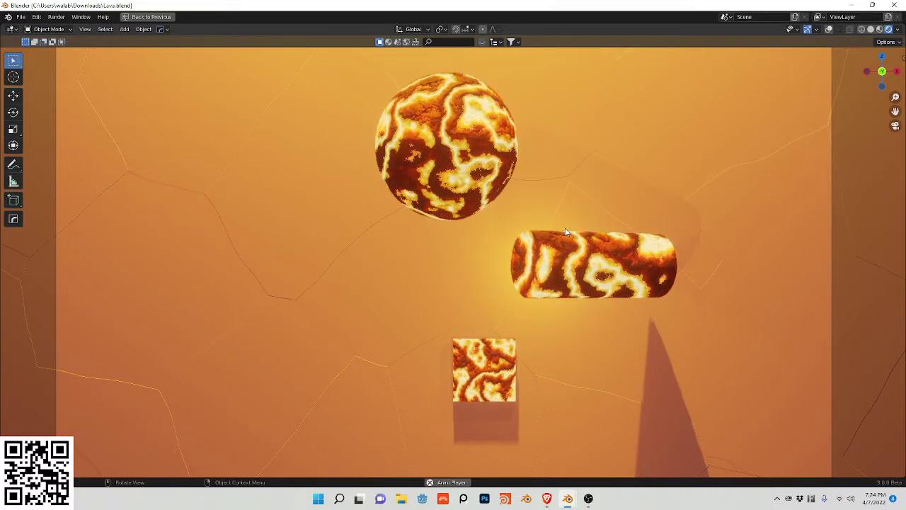
Restore the full workspace layout from the maximized viewport and switch the viewport to solid shading.
key(ctrl+space)
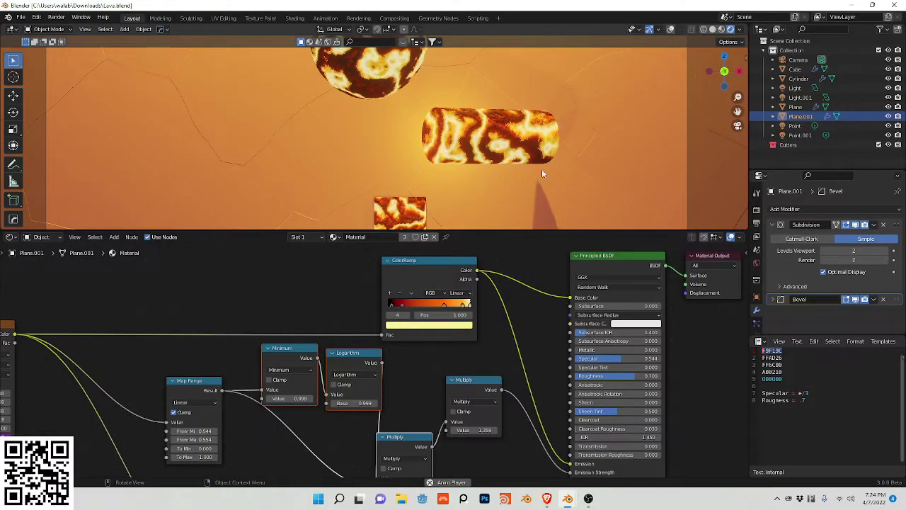
key(z)
click(578, 167)
Add a plane mesh and rotate it 90 degrees about the X axis.
key(shift+a)
mouse_move(425, 210)
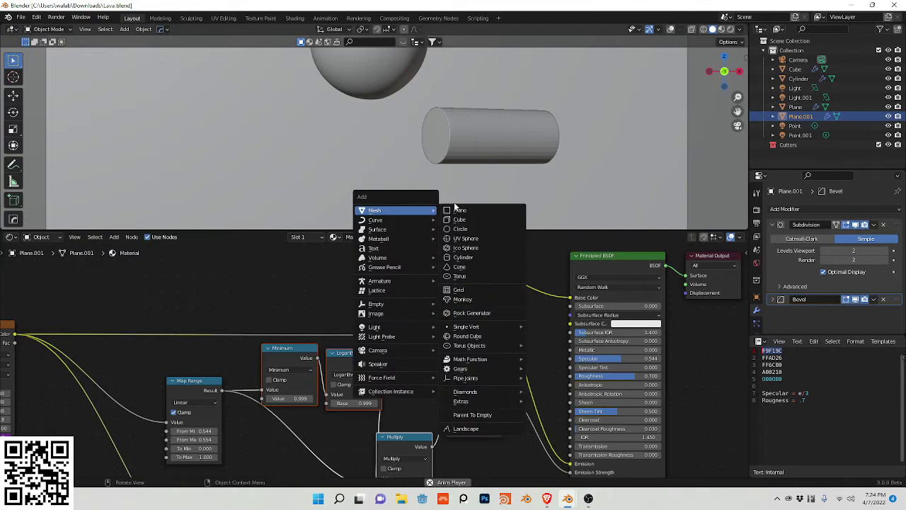
click(461, 211)
text(rx90)
key(Return)
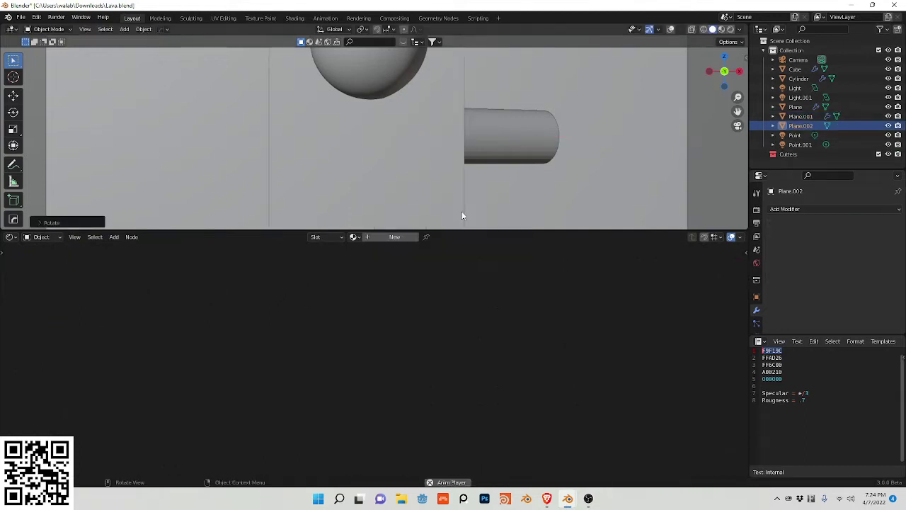
Scale the new plane by 0.3 and apply its object transform.
text(s.3)
key(Return)
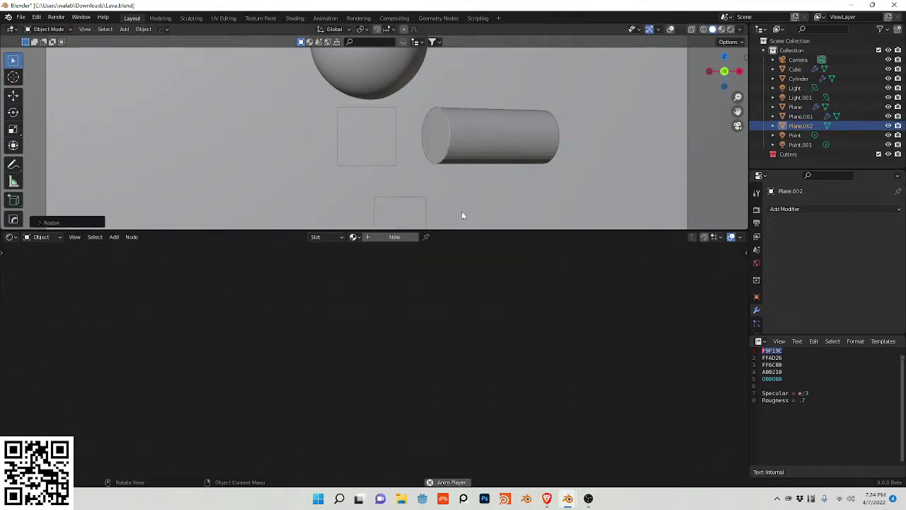
key(ctrl+a)
click(461, 212)
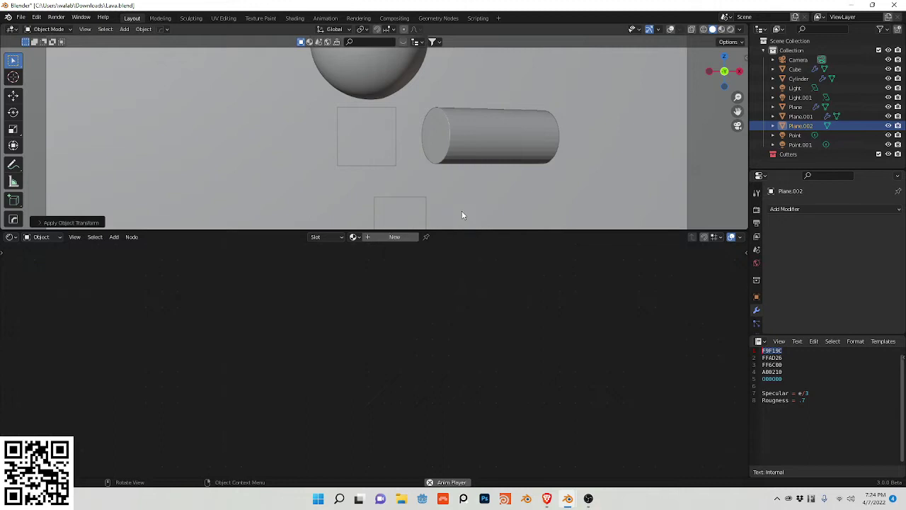
Create a new material for the plane and give its Principled BSDF an image texture setup with mapping and texture coordinate nodes.
click(394, 236)
click(438, 257)
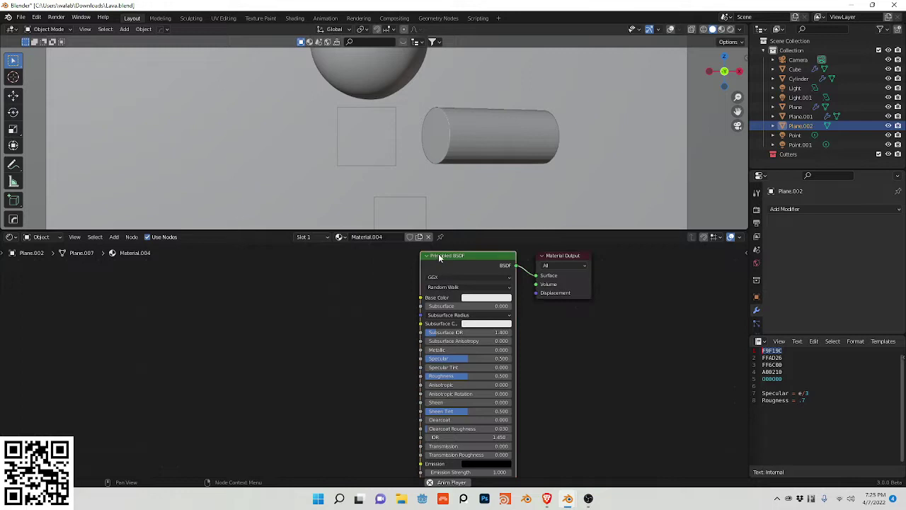
key(ctrl+t)
drag(407, 342, 320, 345)
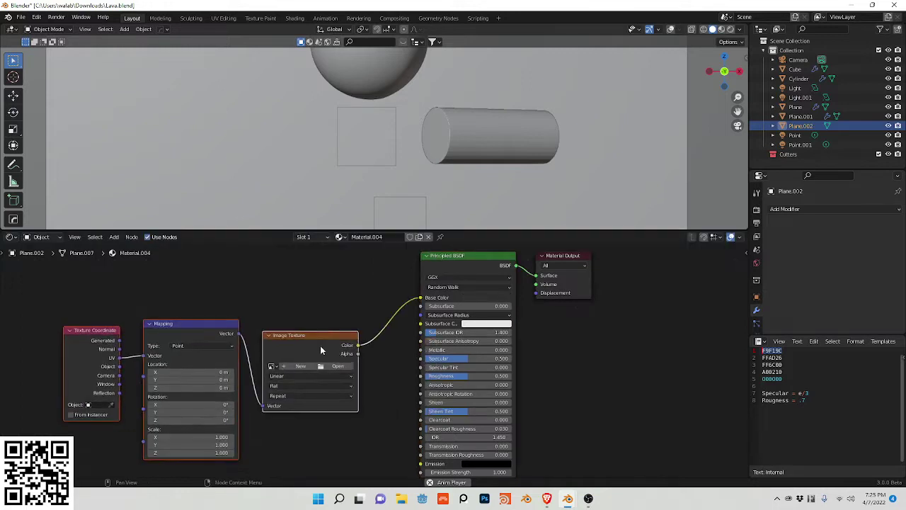
Switch the Image Texture node to a Wave Texture.
click(321, 346)
key(shift+s)
mouse_move(321, 345)
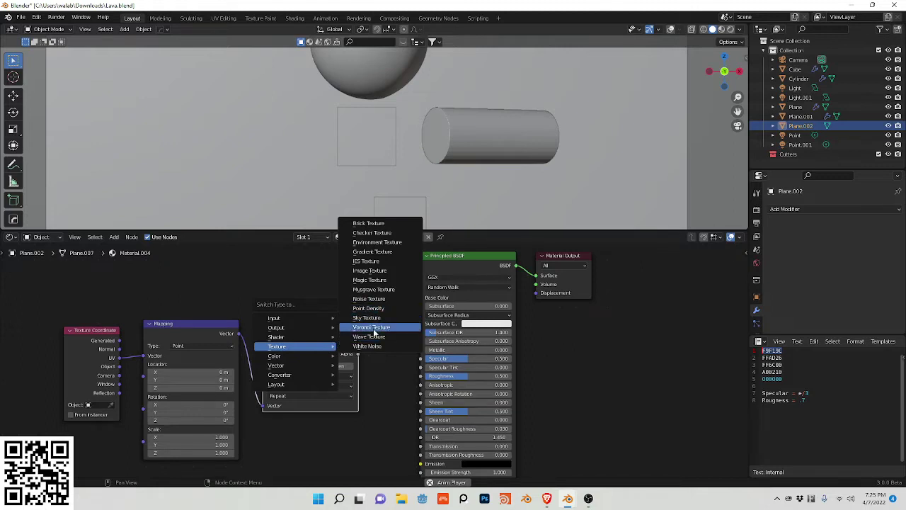
click(371, 337)
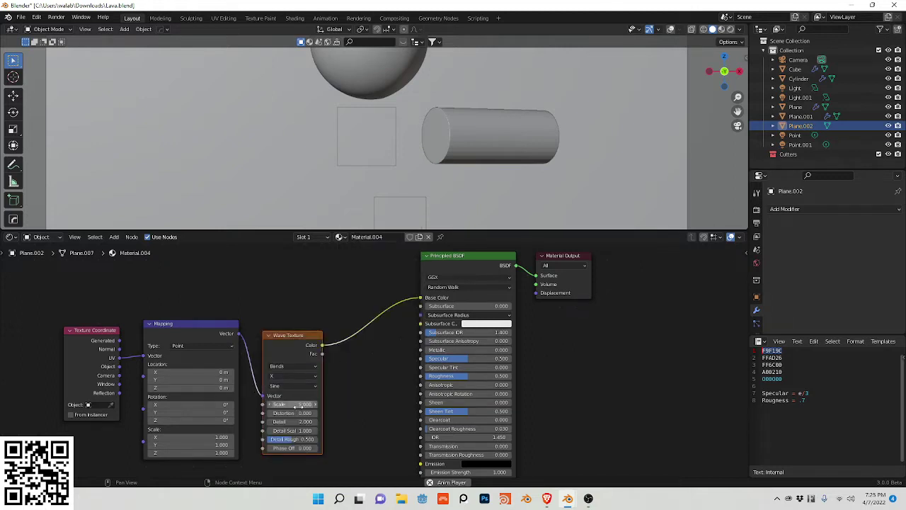
Set the Wave Texture's scale to 2.718, distortion to 24, detail to 16, detail scale to e, and phase offset to the driver #frame*.05.
key(Tab)
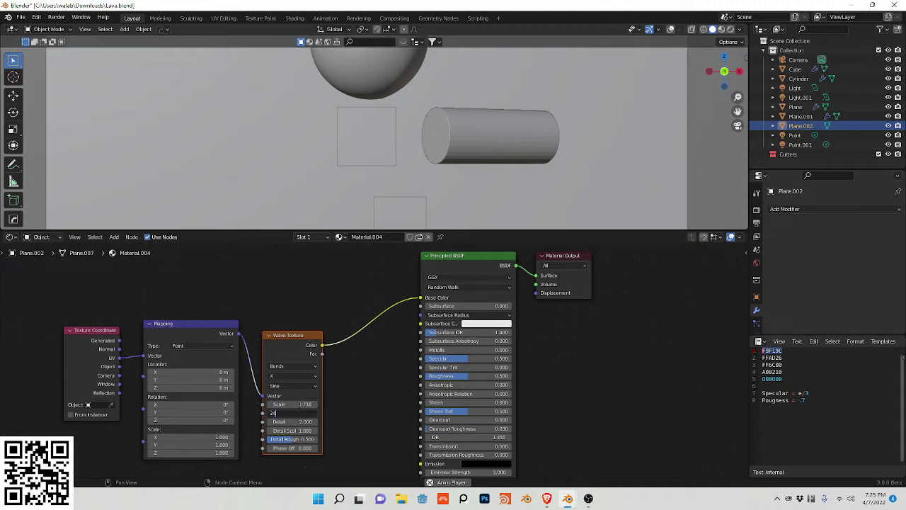
key(Tab)
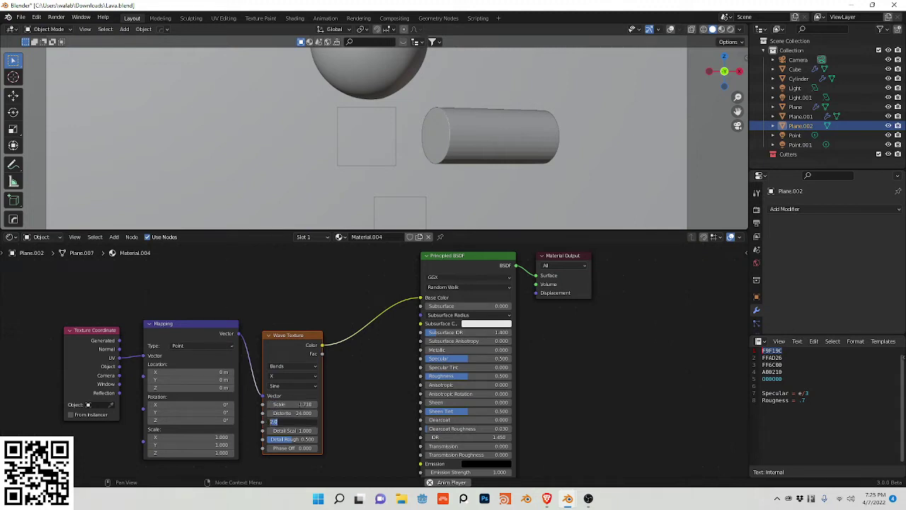
text(16)
key(Tab)
text(e)
key(Tab)
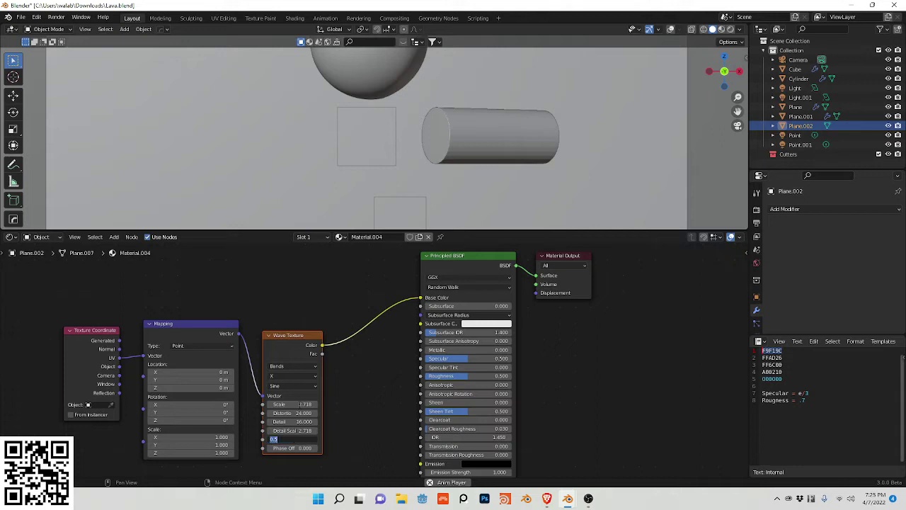
key(Tab)
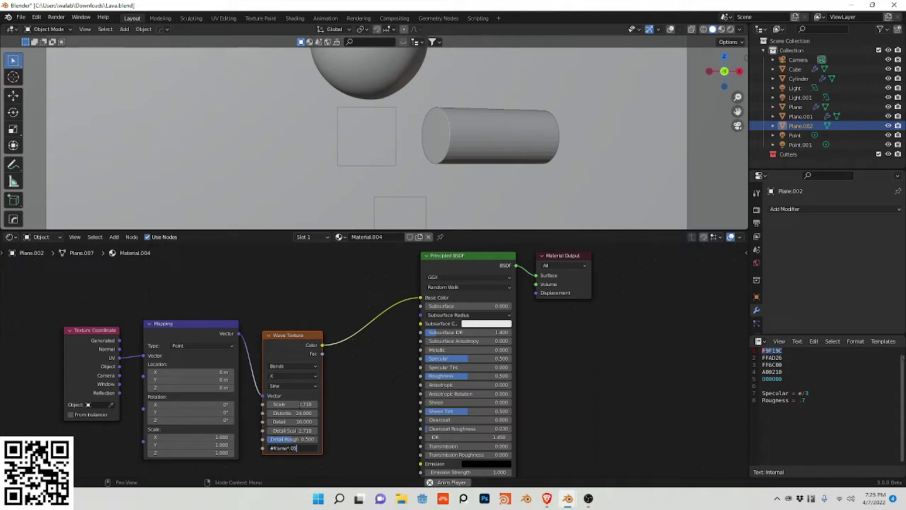
text(#frame*.05)
key(Return)
Insert a ColorRamp node between the Wave Texture and the Principled BSDF's base color.
key(shift+a)
click(295, 315)
text(c)
click(328, 341)
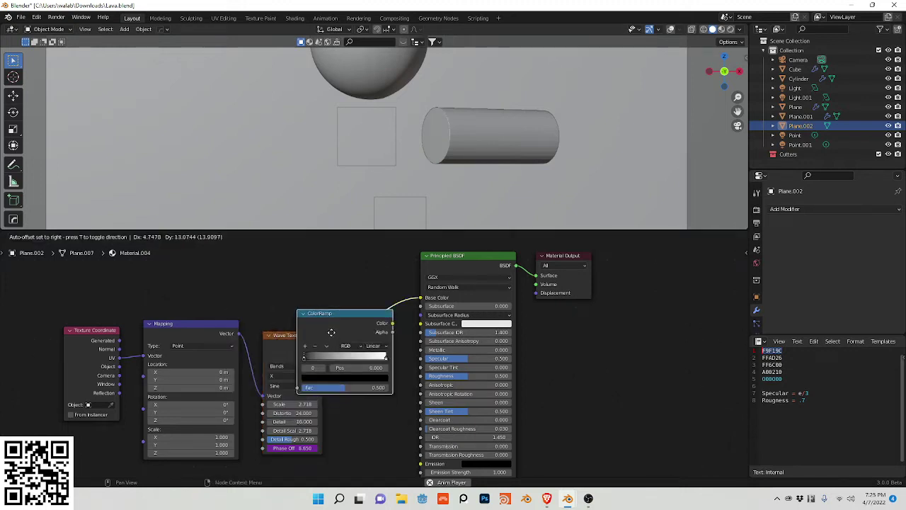
click(387, 317)
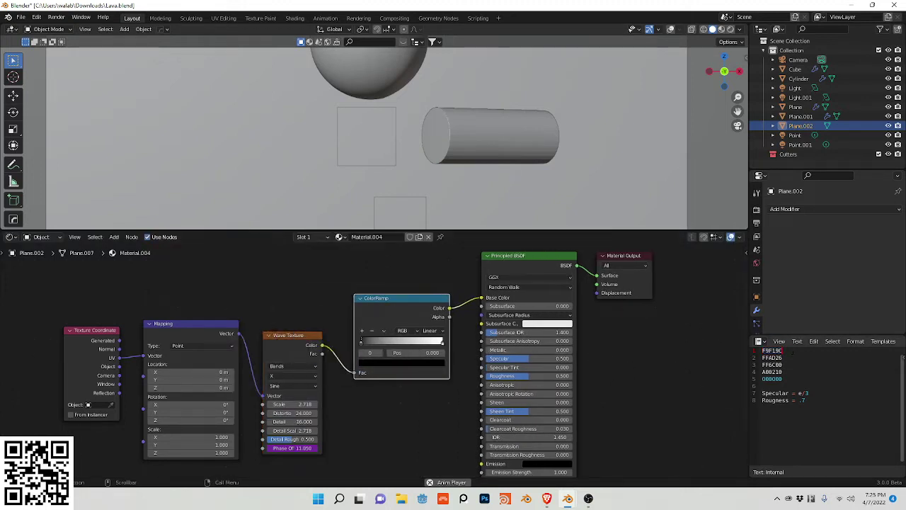
Copy the hex code F9F19C from the text notes and apply it to the ColorRamp's last stop.
double_click(772, 350)
key(ctrl+c)
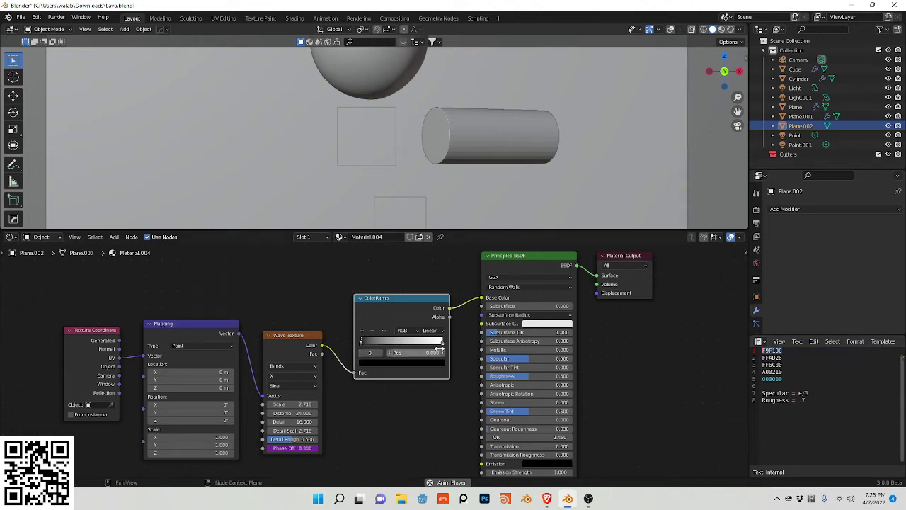
click(442, 343)
click(440, 363)
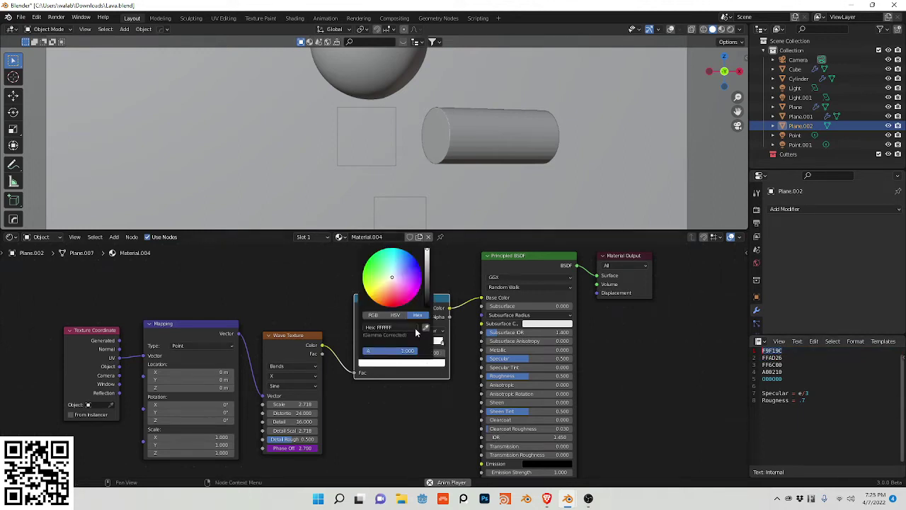
click(415, 328)
key(ctrl+v)
key(Return)
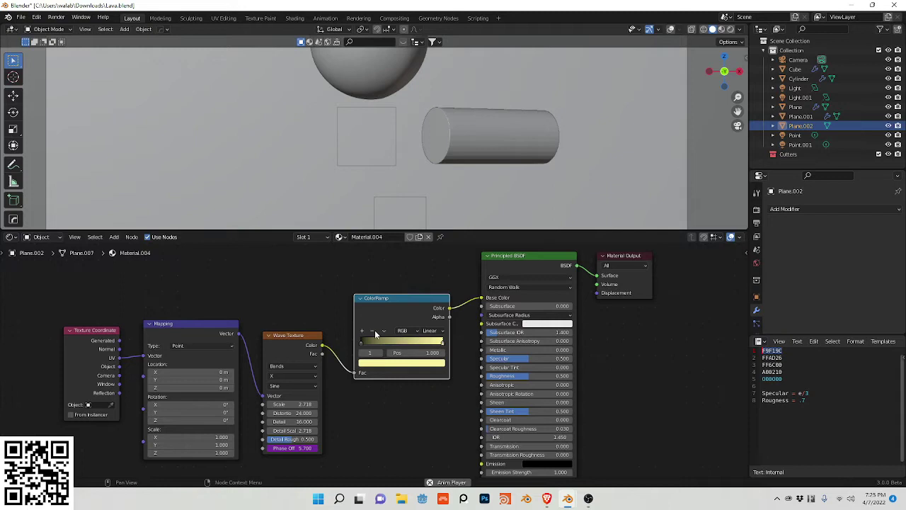
Add a stop at the middle of the ColorRamp and set its color to FFAD26 from the text notes.
click(361, 330)
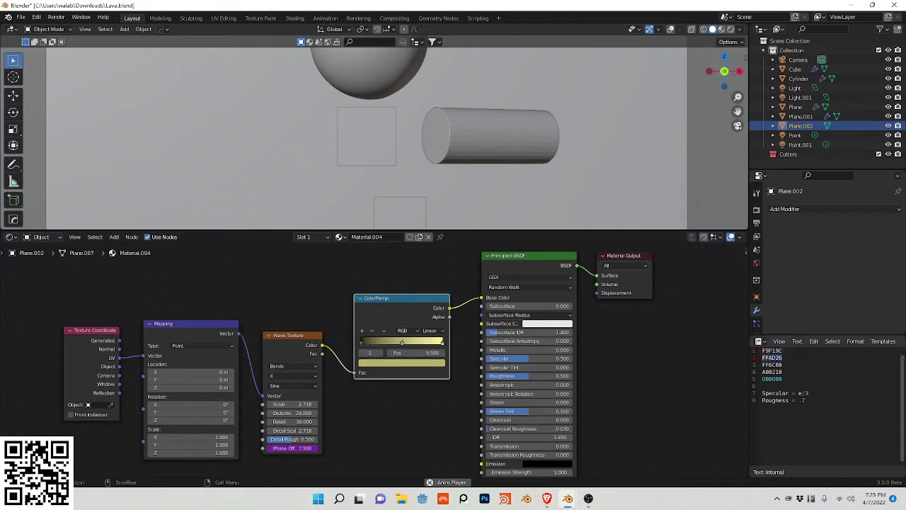
click(420, 365)
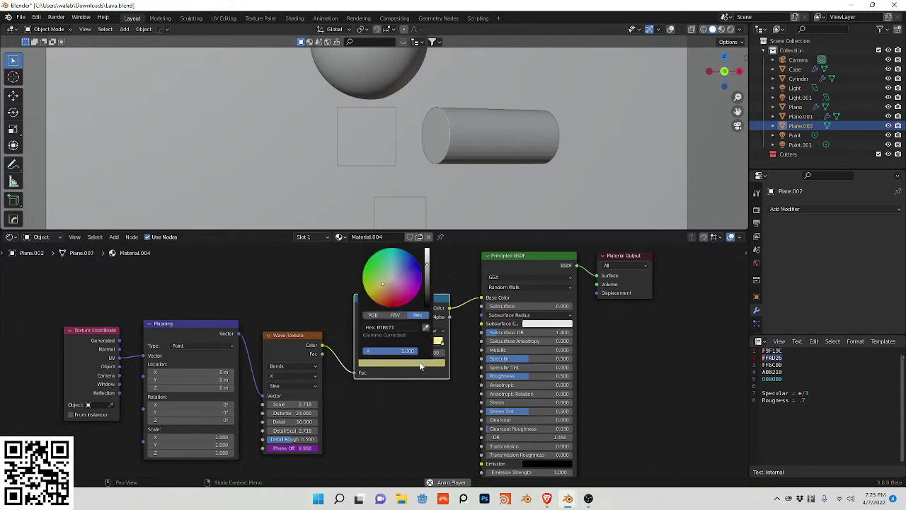
click(417, 324)
key(ctrl+v)
key(Return)
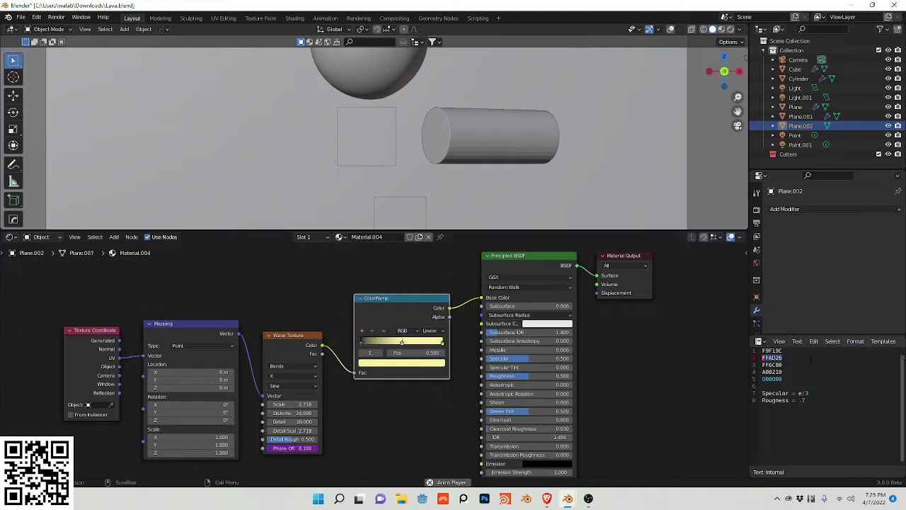
mouse_move(763, 358)
mouse_down()
mouse_move(778, 364)
mouse_move(762, 359)
mouse_up()
key(ctrl+c)
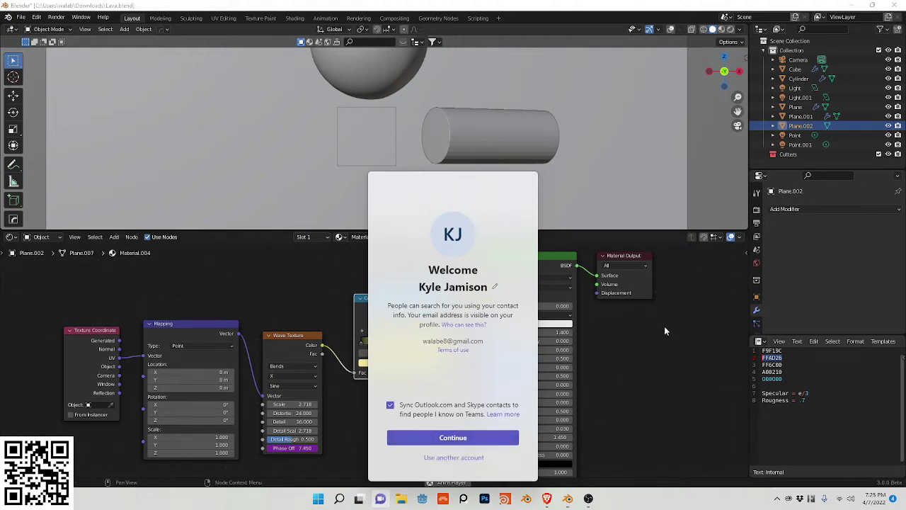
click(665, 327)
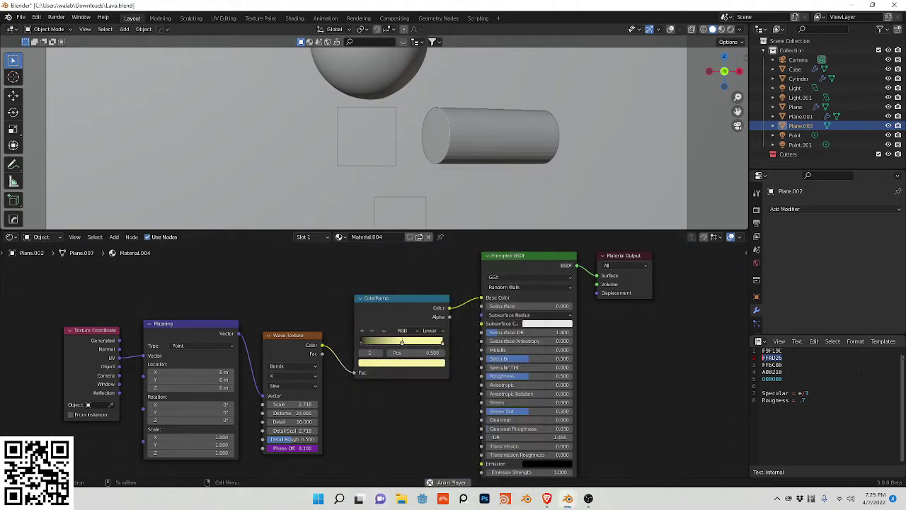
click(406, 363)
click(404, 330)
key(ctrl+v)
key(Return)
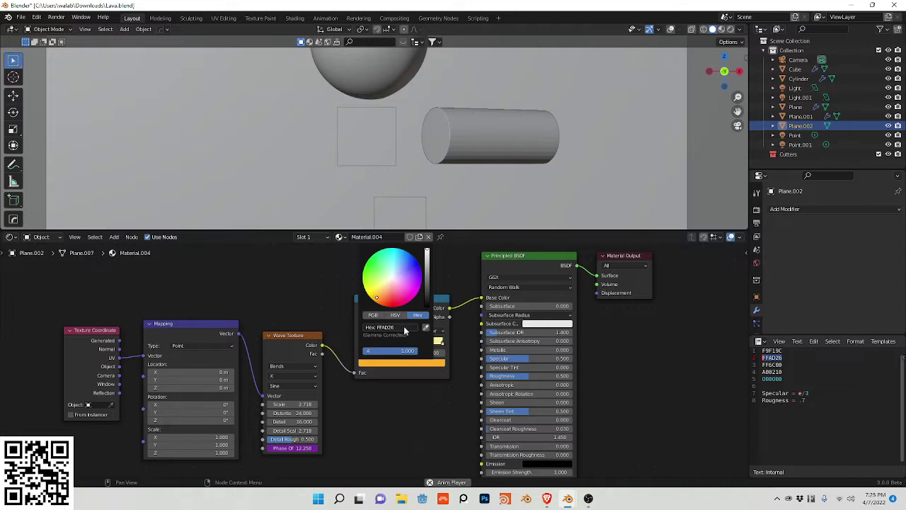
Add another ColorRamp stop at position 0.25 and set its color to FF6C00 from the text notes.
drag(787, 360, 761, 366)
key(ctrl+c)
click(787, 365)
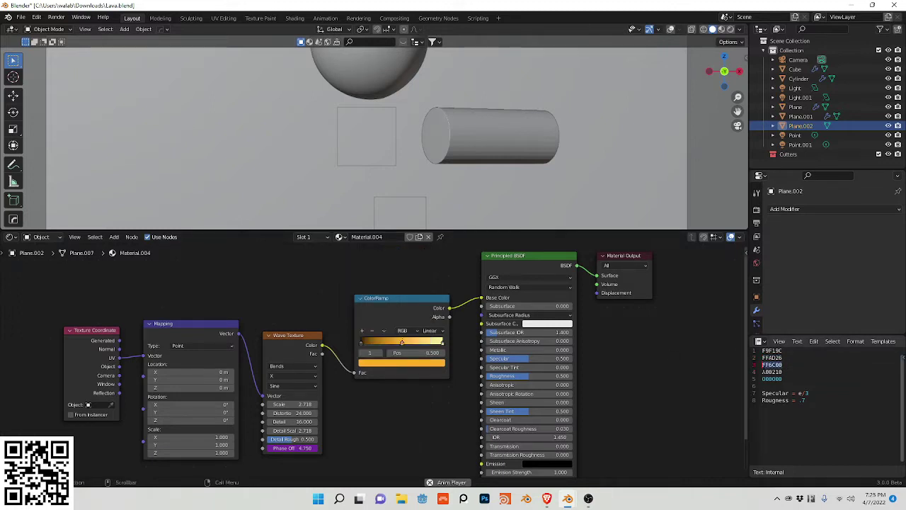
click(362, 330)
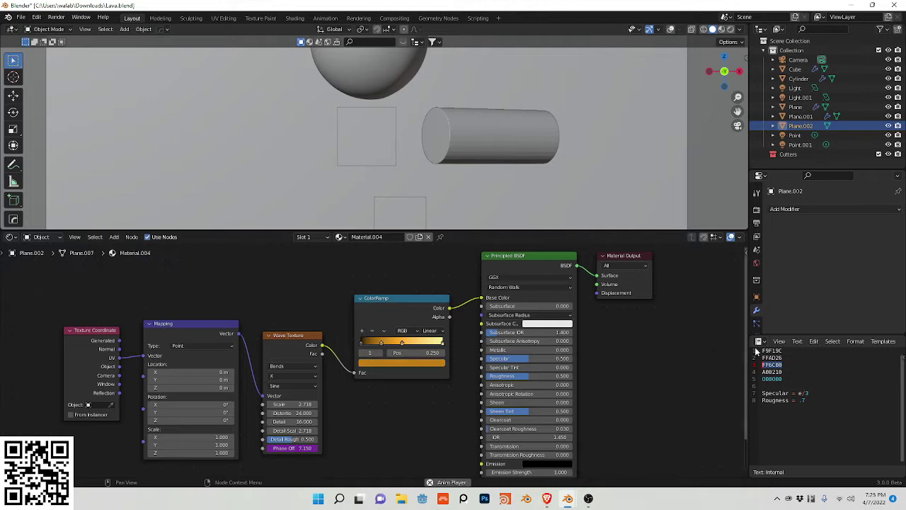
click(394, 364)
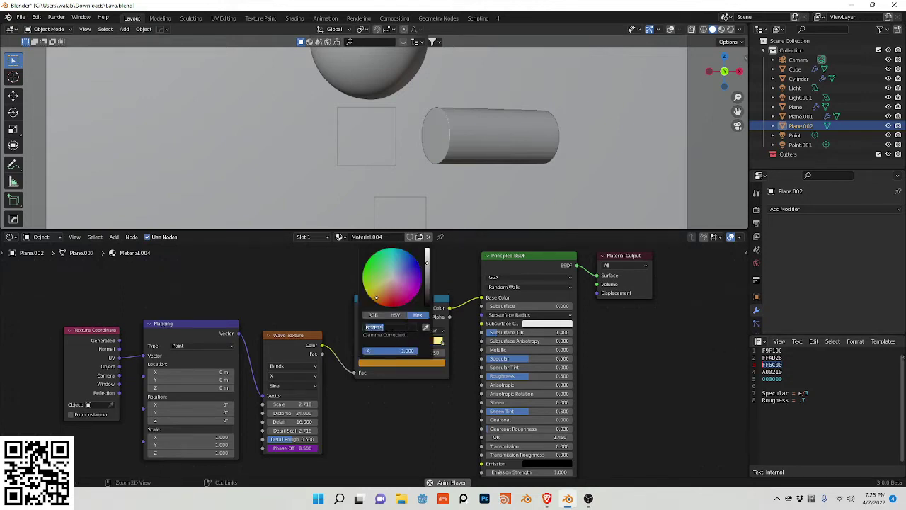
key(ctrl+v)
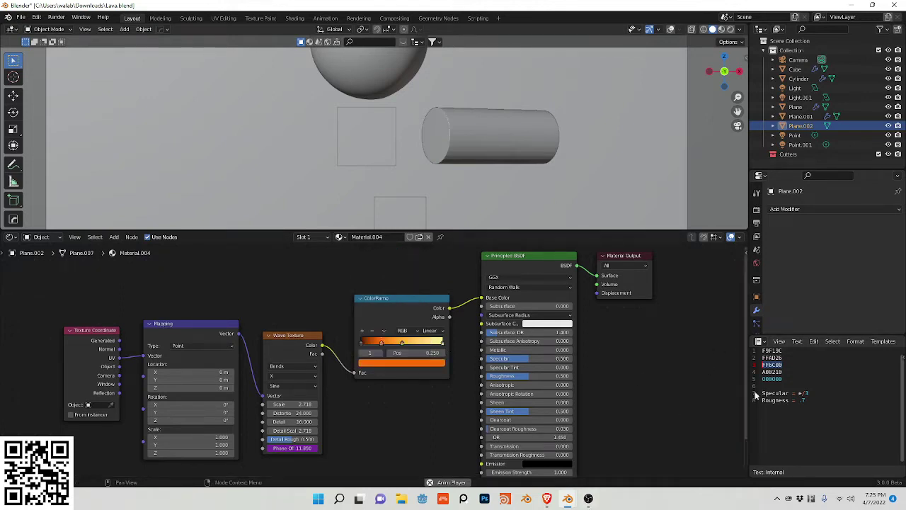
Add a ColorRamp stop at 0.125 with the color A80210 and distribute all stops evenly.
drag(784, 372, 762, 373)
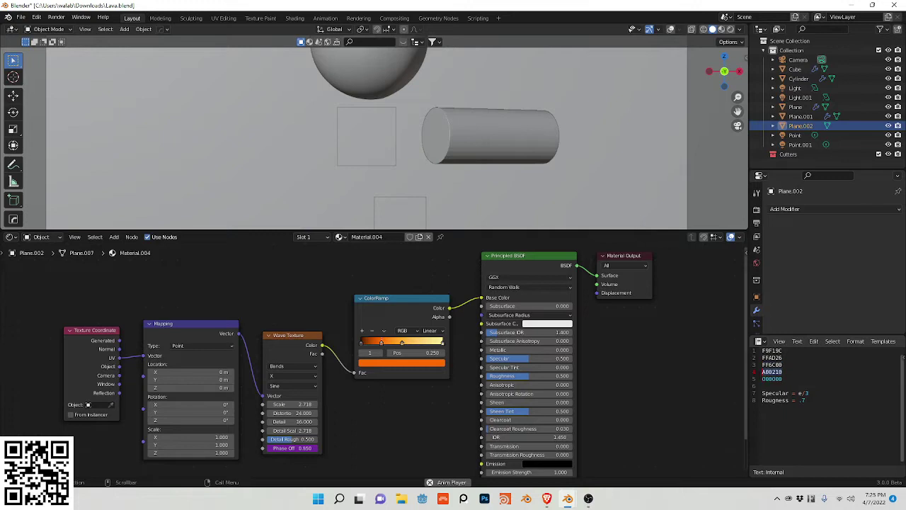
click(362, 331)
click(377, 363)
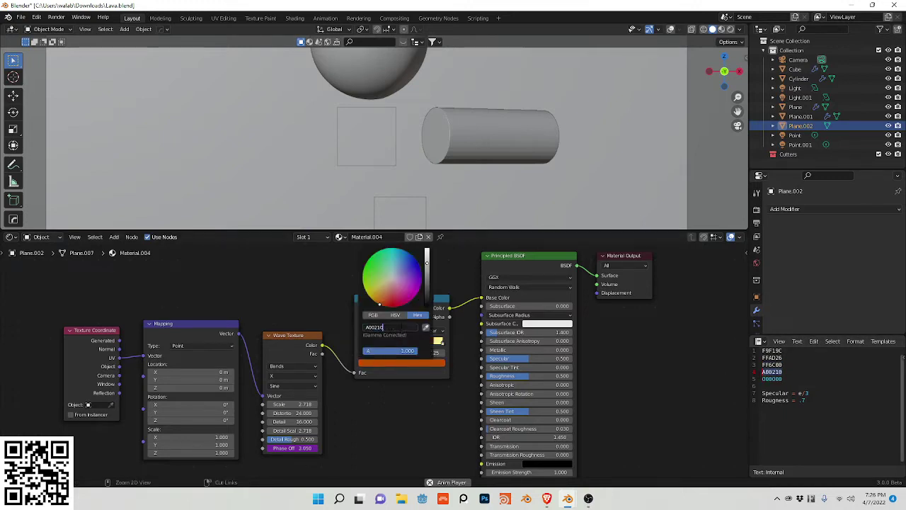
text(A80210)
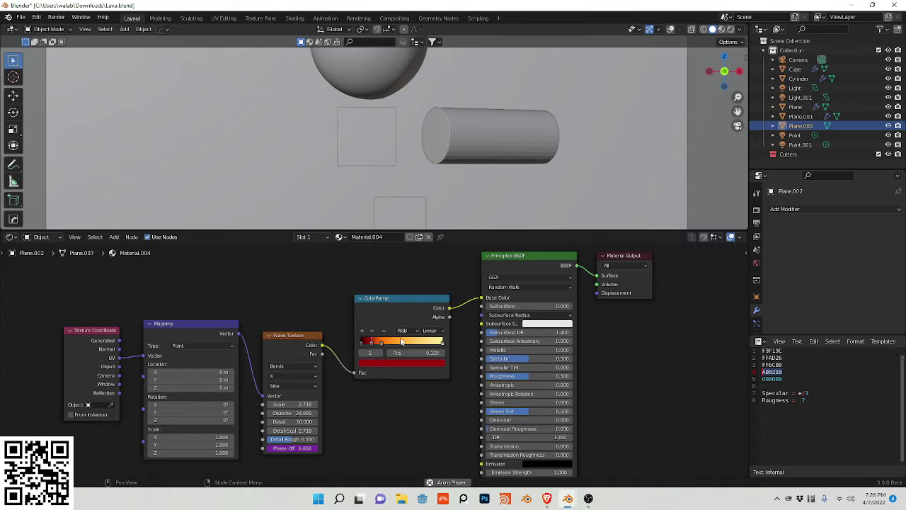
click(385, 331)
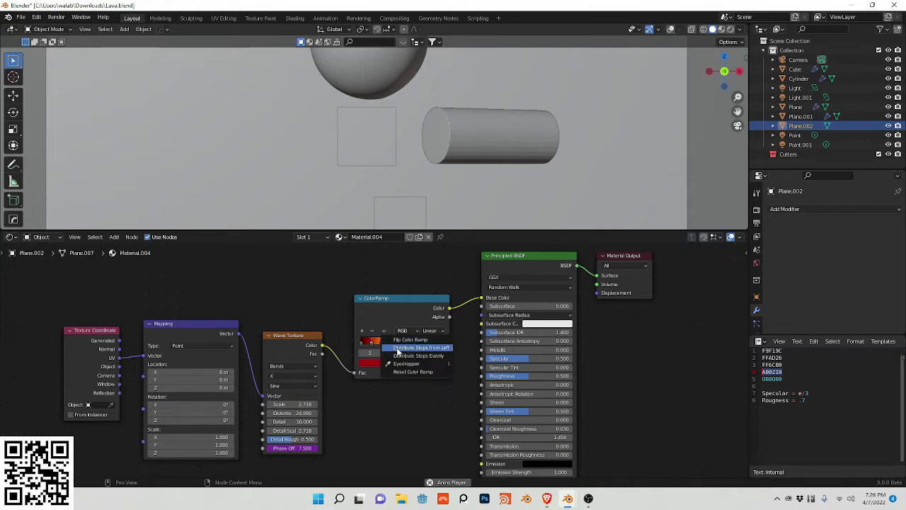
click(398, 349)
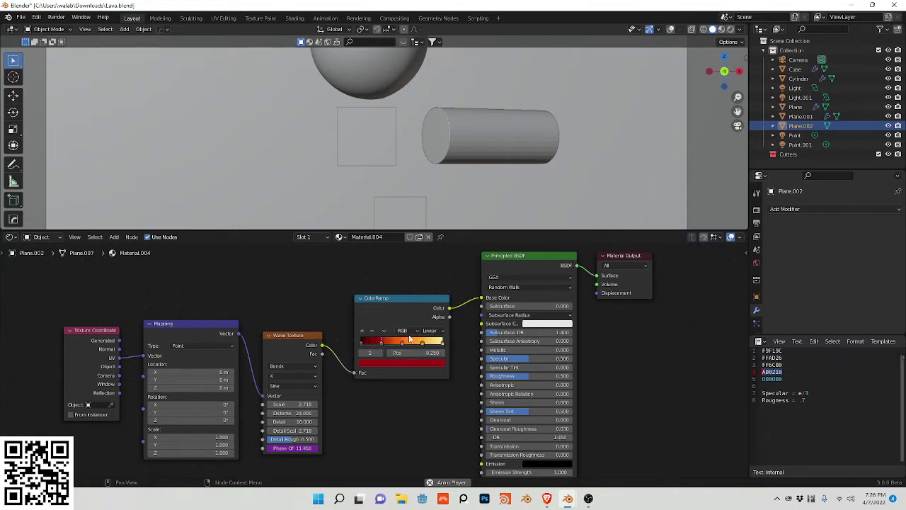
Connect the ColorRamp's color output to the Principled BSDF's emission input and select the Wave Texture node.
drag(451, 312, 480, 405)
scroll(382, 346, down, 3)
drag(412, 355, 119, 262)
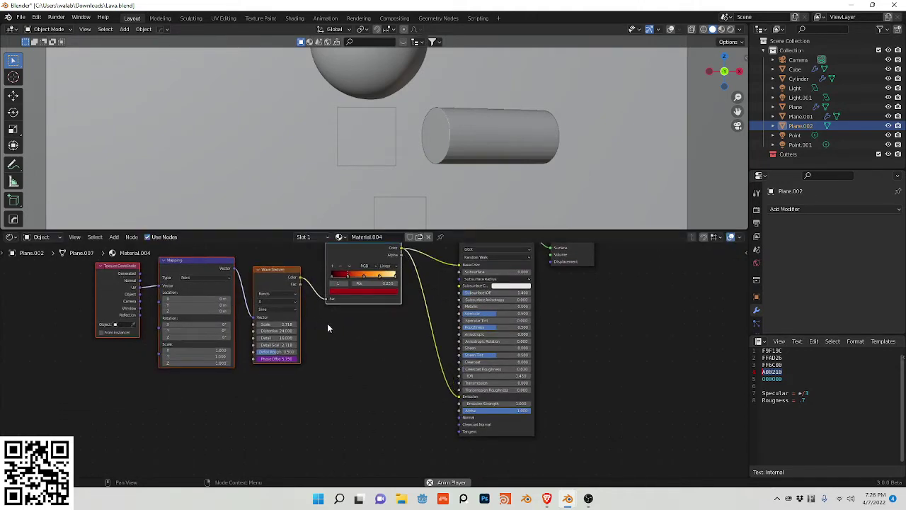
middle_drag(328, 328, 361, 364)
click(296, 316)
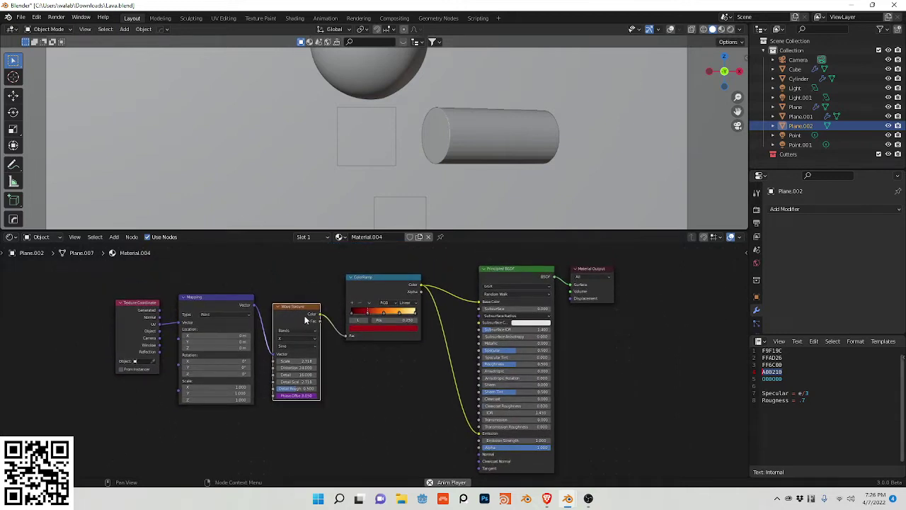
Preview the Wave Texture and add a second ColorRamp fed by its color output, placed below the first ColorRamp.
ctrl+shift+click(305, 320)
key(shift+a)
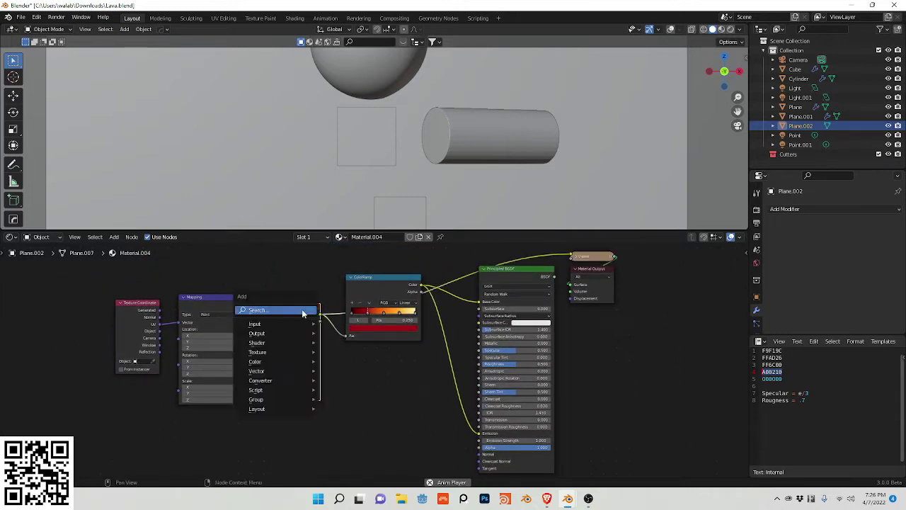
click(304, 312)
text(co)
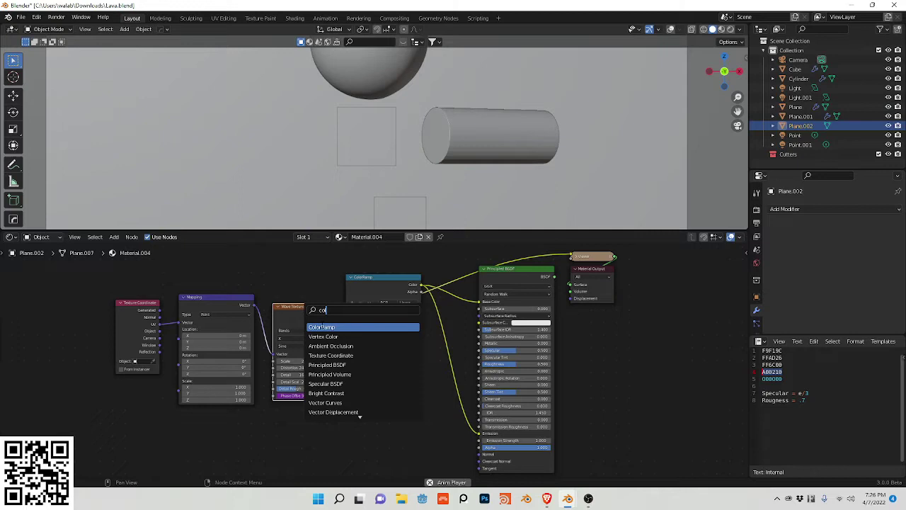
click(321, 327)
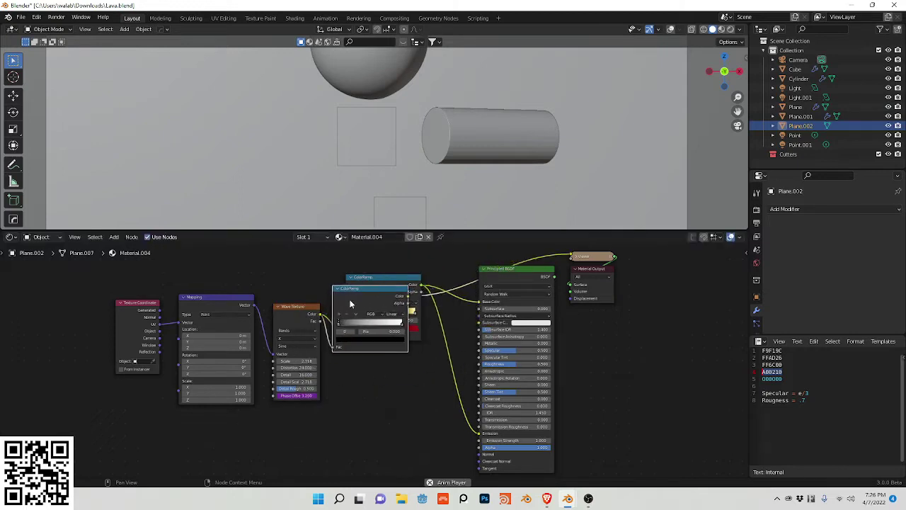
click(393, 399)
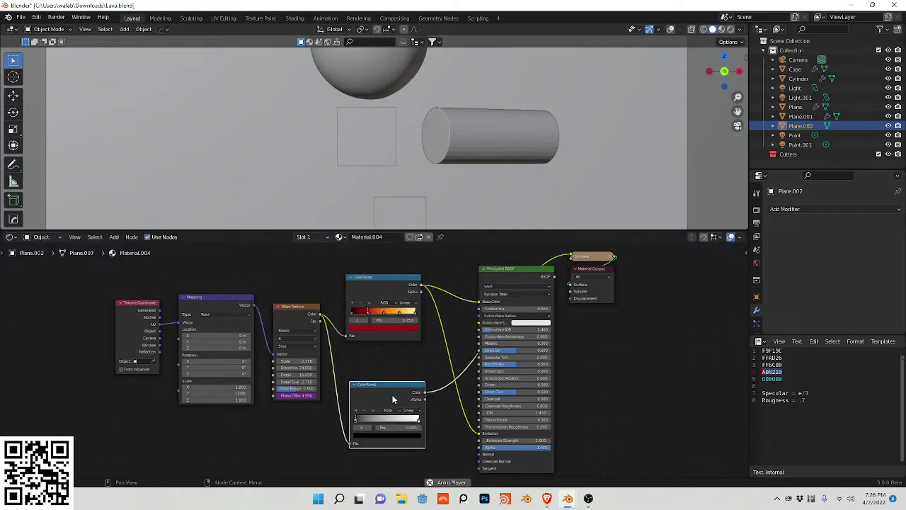
Insert a Bump node between the second ColorRamp and the Principled BSDF's normal input.
key(shift+a)
click(375, 380)
text(bum)
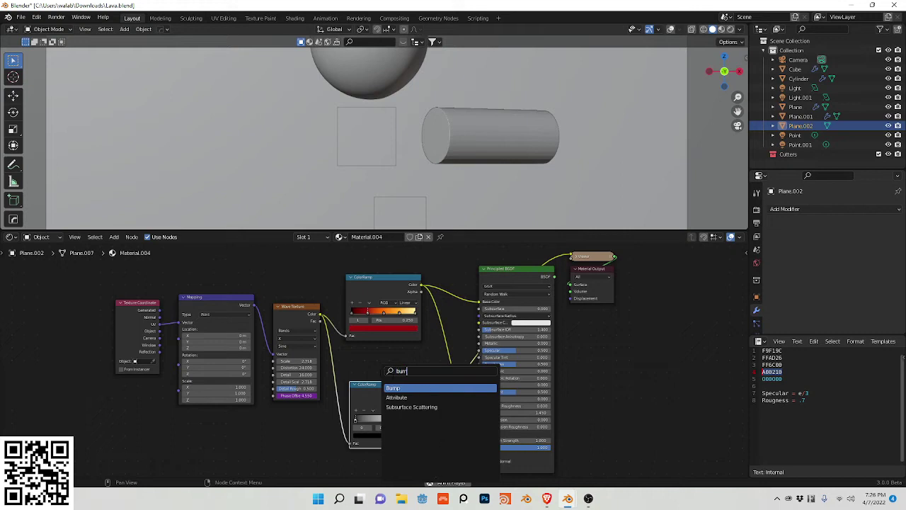
key(Return)
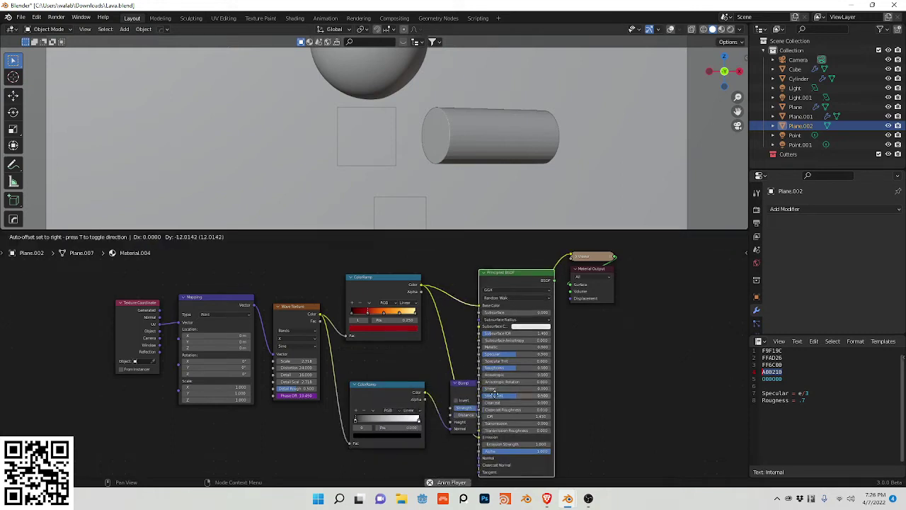
drag(494, 393, 494, 441)
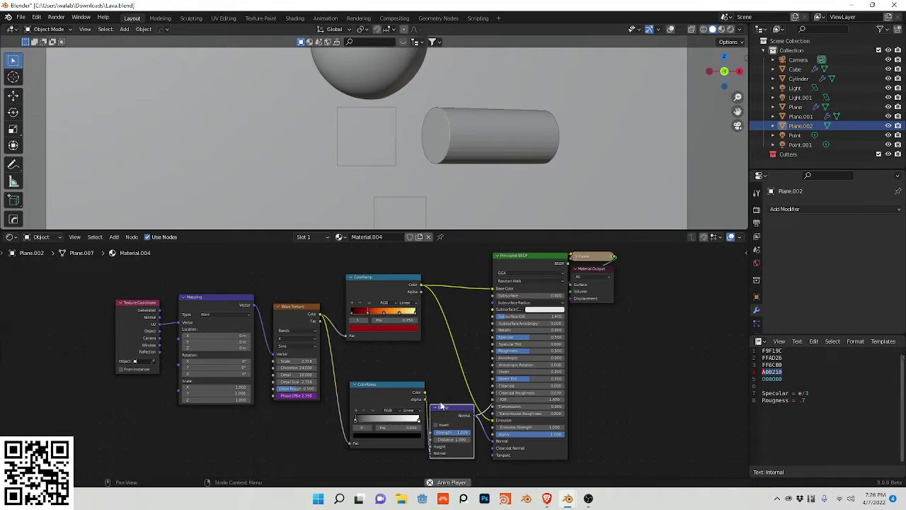
Switch the 3D viewport to rendered shading and frame the new plane up close.
key(z)
click(359, 81)
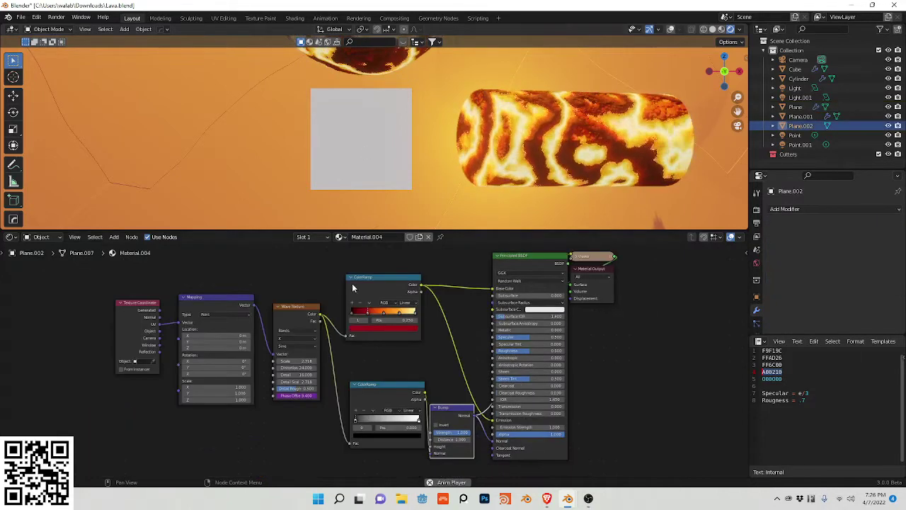
key(z)
click(393, 172)
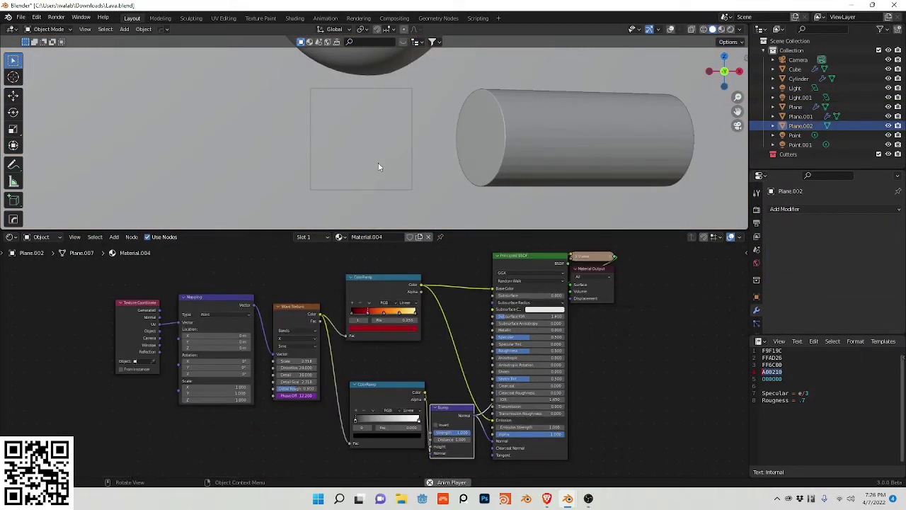
key(z)
click(366, 121)
scroll(366, 122, down, 6)
mouse_move(366, 123)
middle_down()
mouse_move(380, 144)
mouse_move(414, 158)
middle_up()
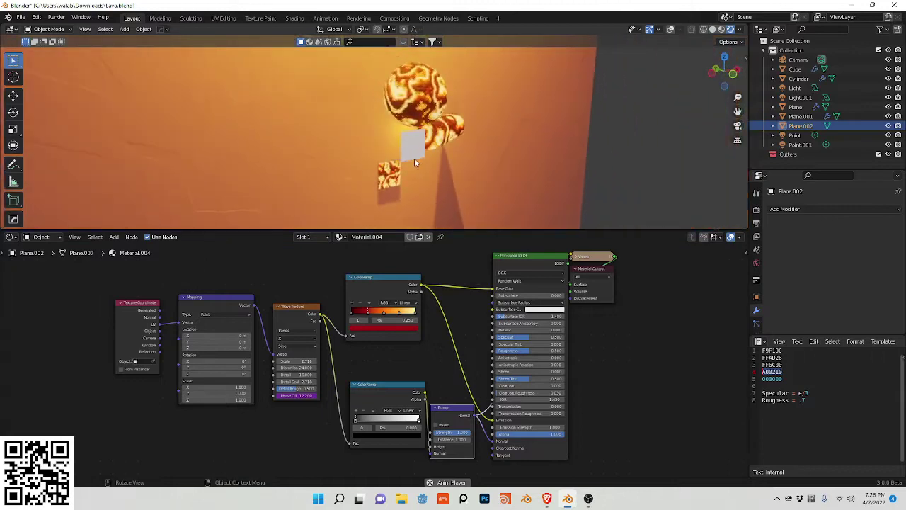
scroll(414, 159, up, 5)
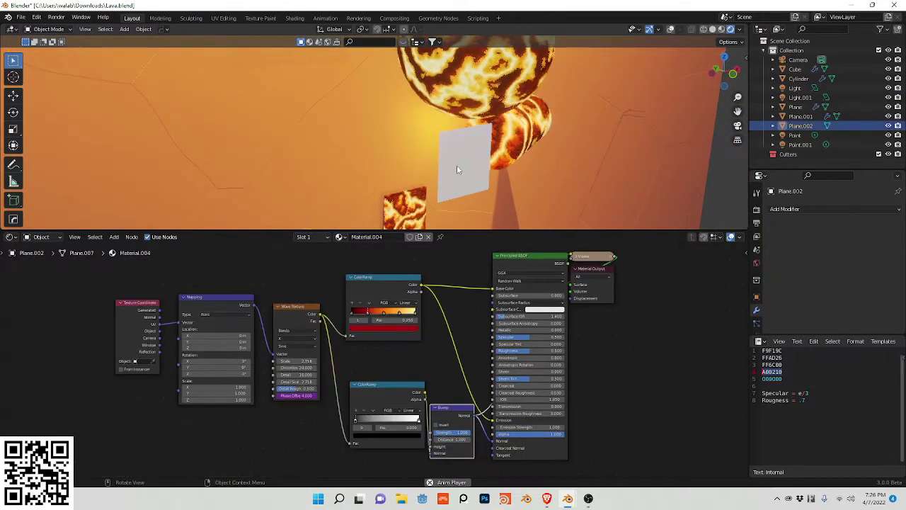
middle_drag(457, 165, 435, 170)
scroll(435, 165, up, 4)
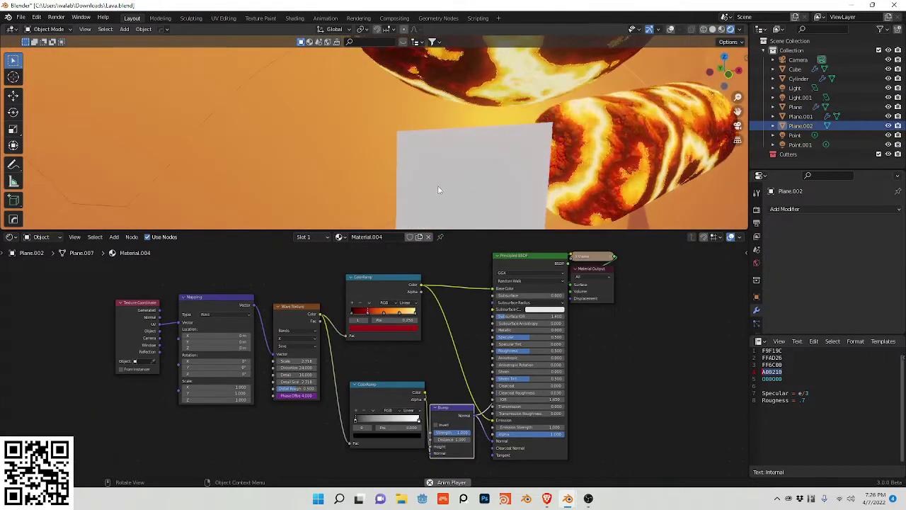
Route the Principled BSDF to the material output in place of the Wave Texture preview and view the plane from the front.
click(439, 187)
click(492, 221)
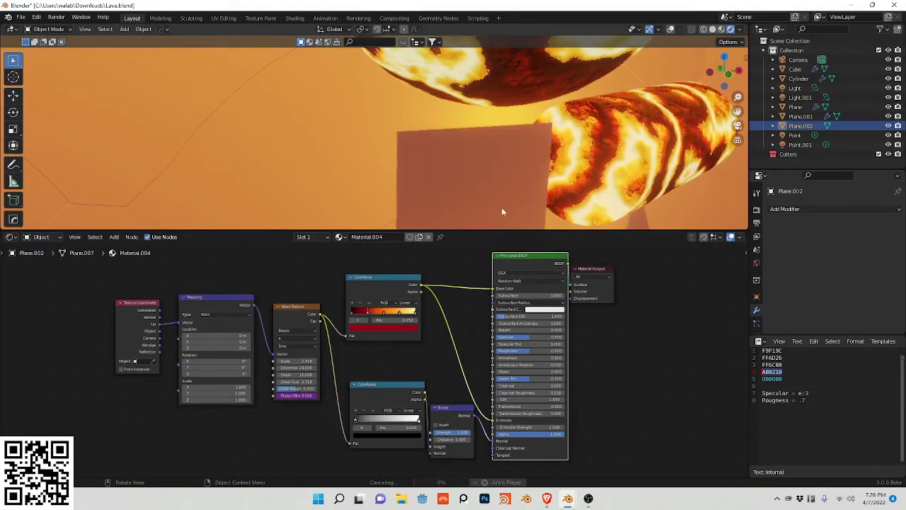
middle_drag(478, 183, 453, 158)
scroll(453, 157, down, 3)
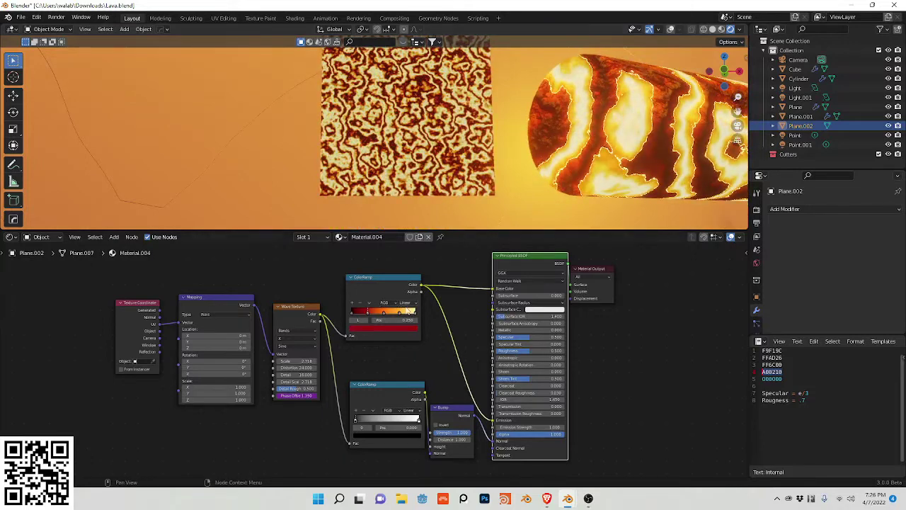
Move the Texture Coordinate and Mapping nodes aside and feed the Mapping vector from the Object coordinates.
drag(407, 371, 341, 453)
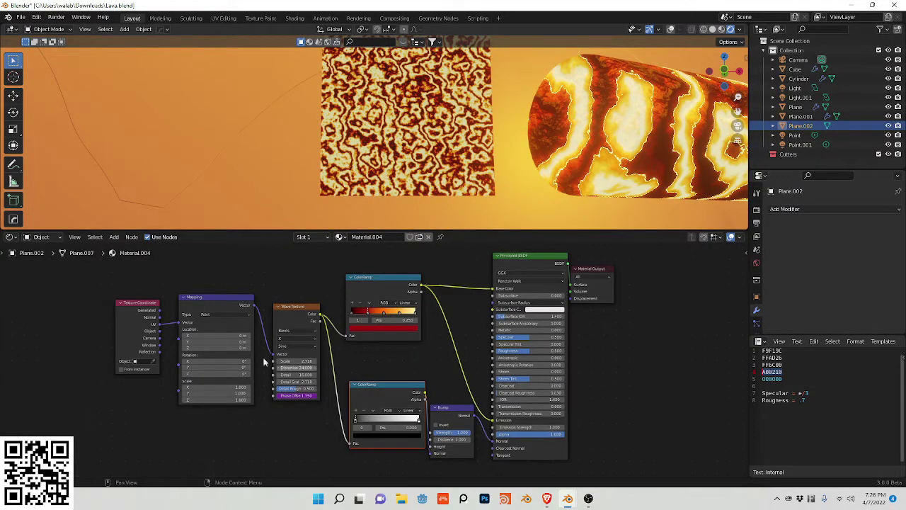
drag(122, 287, 418, 450)
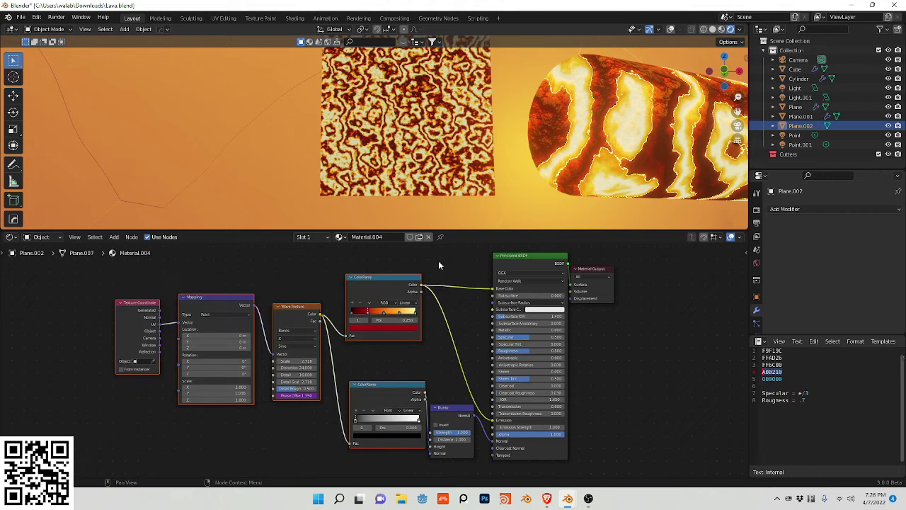
drag(438, 262, 165, 473)
drag(138, 323, 112, 324)
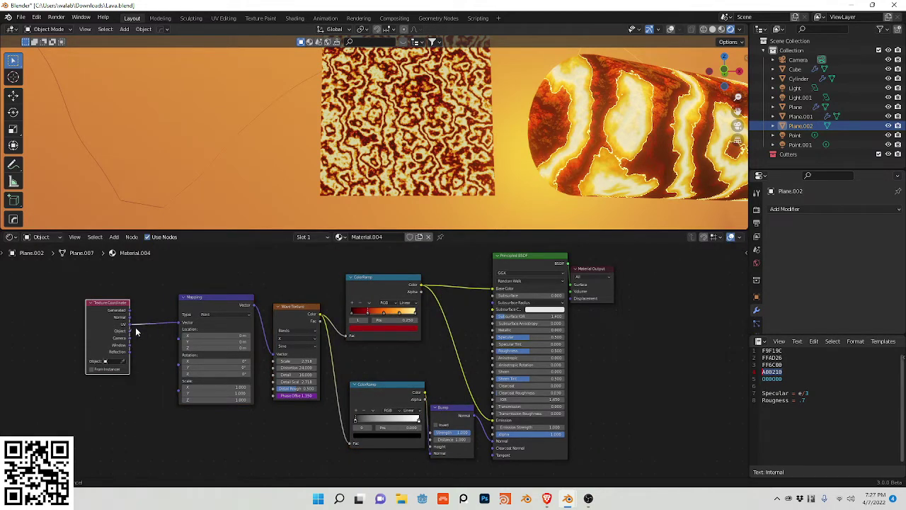
drag(182, 326, 172, 304)
Insert a Mix node between the Mapping node and the Wave Texture and set its blend mode to Add.
key(shift+a)
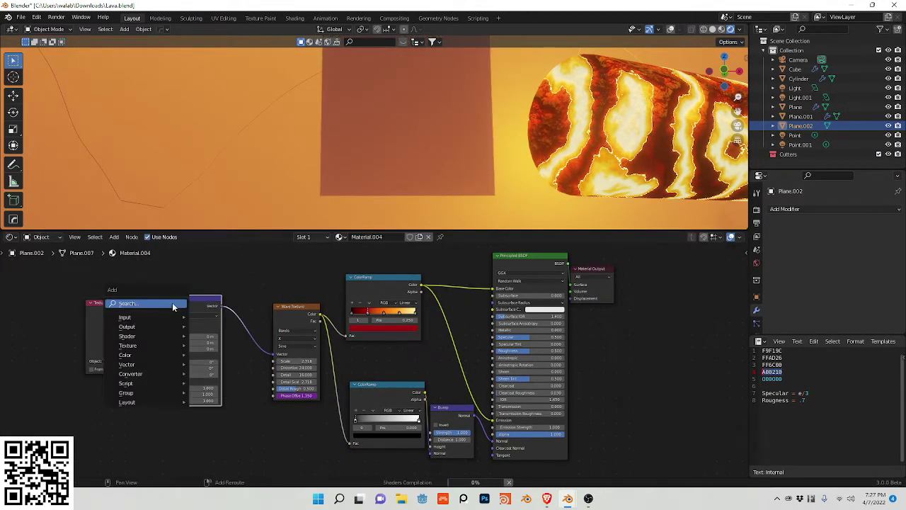
click(174, 305)
text(mi)
key(Return)
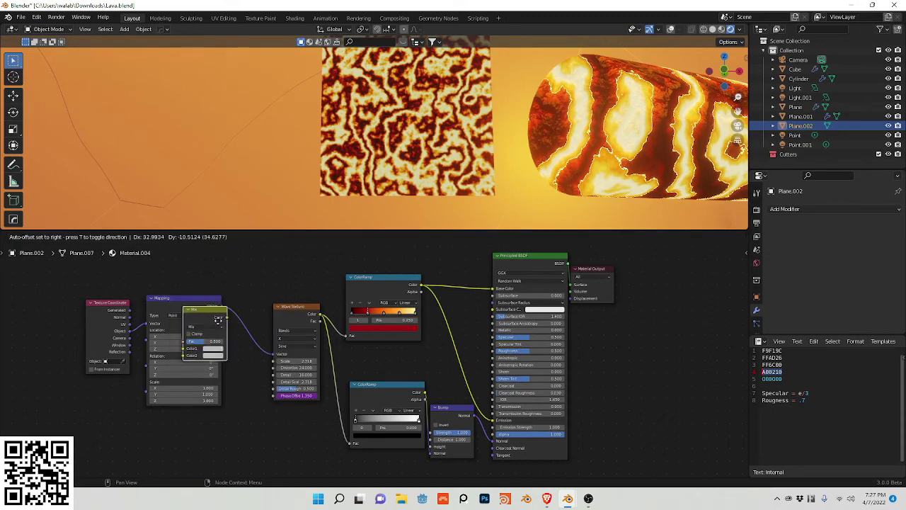
click(255, 315)
click(262, 322)
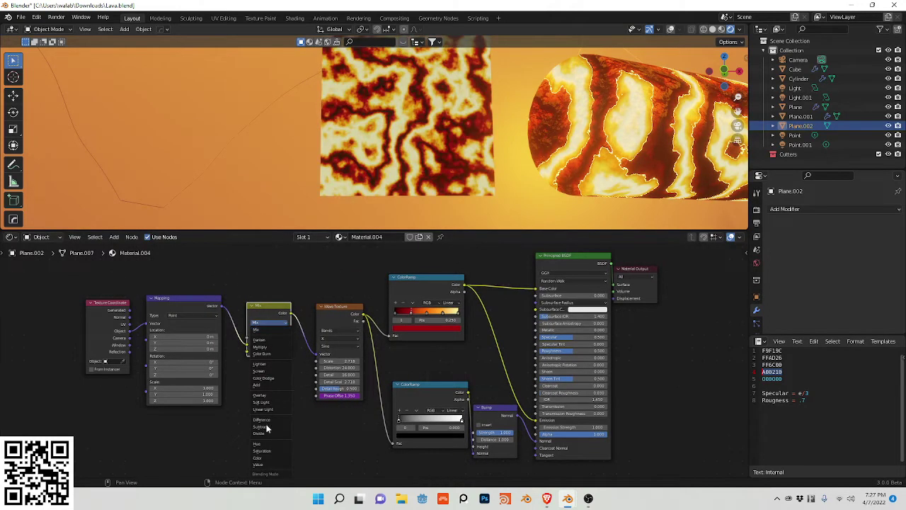
click(263, 384)
key(shift+a)
click(256, 347)
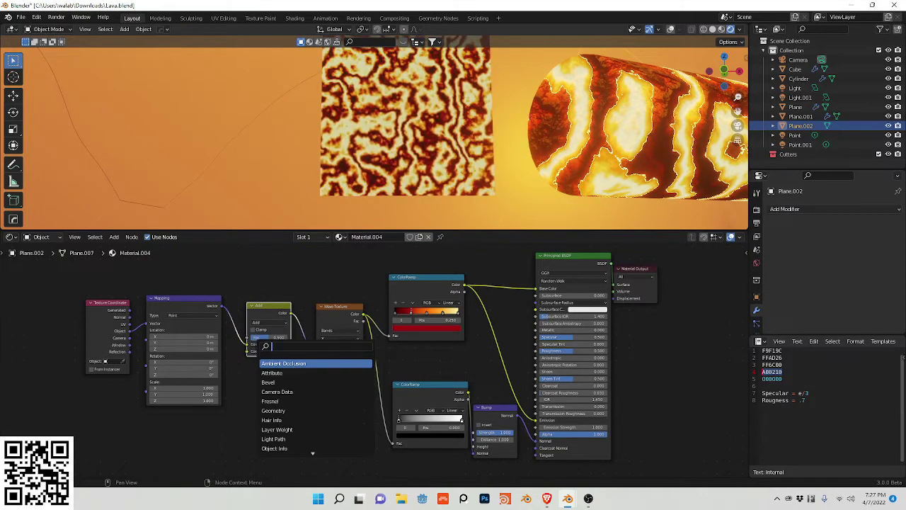
text(mr)
key(BackSpace)
key(BackSpace)
text(noi)
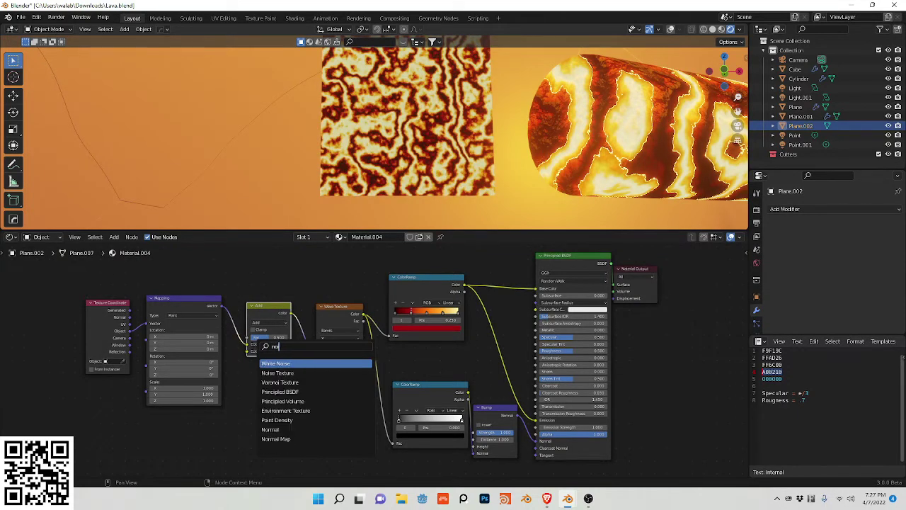
key(Return)
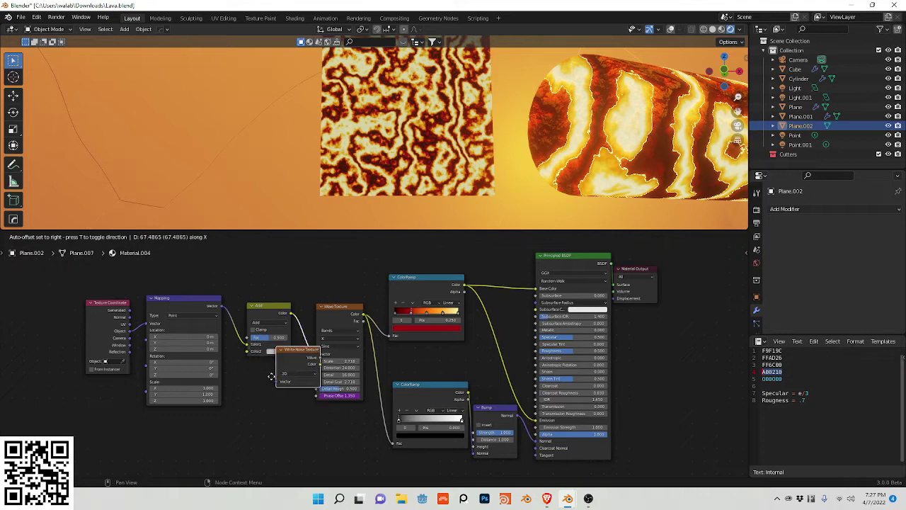
click(298, 355)
key(ctrl+z)
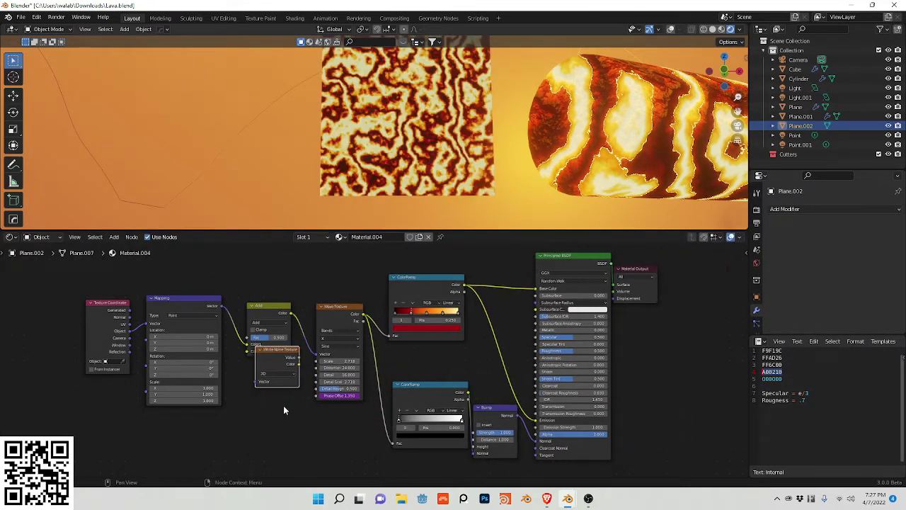
Add a Noise Texture below the Add mix node and connect its color output to the Color2 input.
key(shift+a)
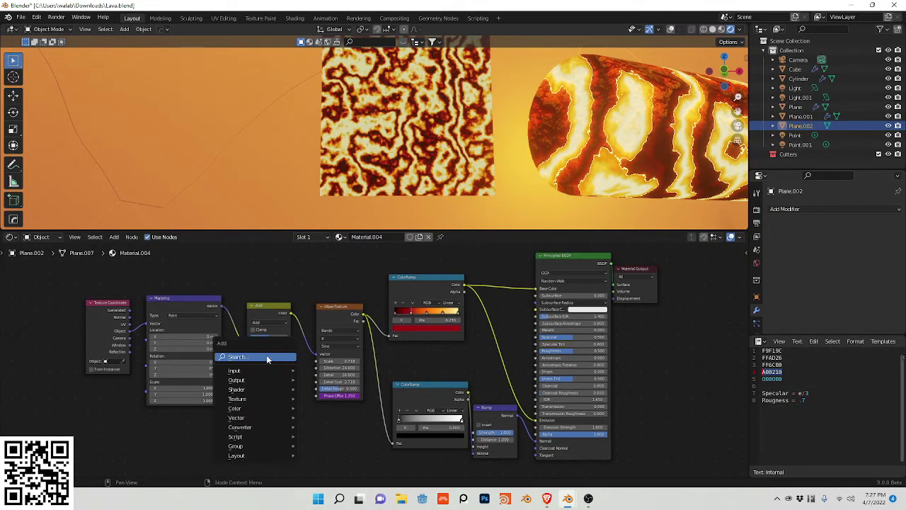
click(267, 357)
text(noise)
key(Return)
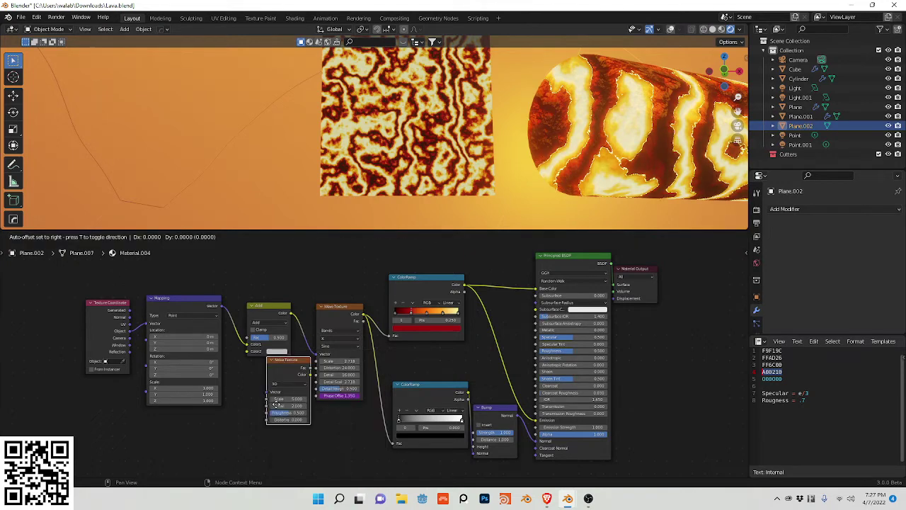
click(264, 423)
drag(275, 408, 281, 389)
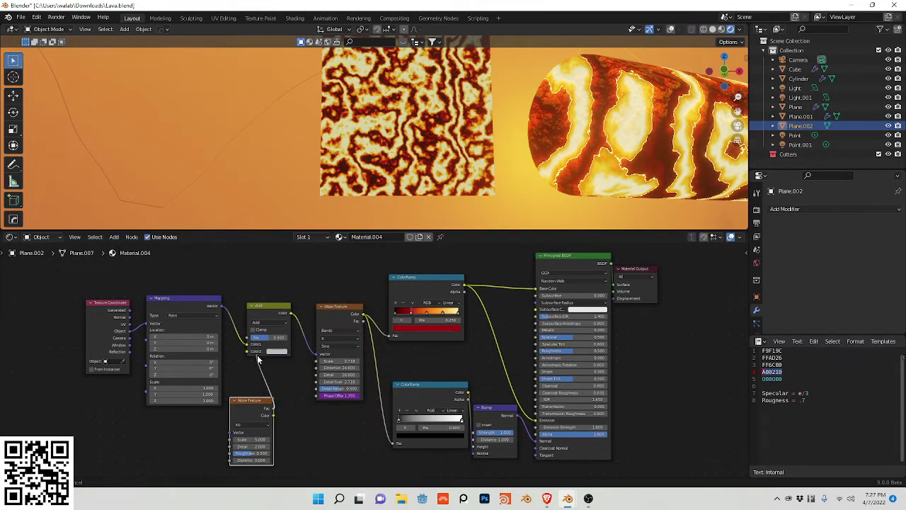
drag(258, 359, 259, 360)
drag(272, 418, 249, 351)
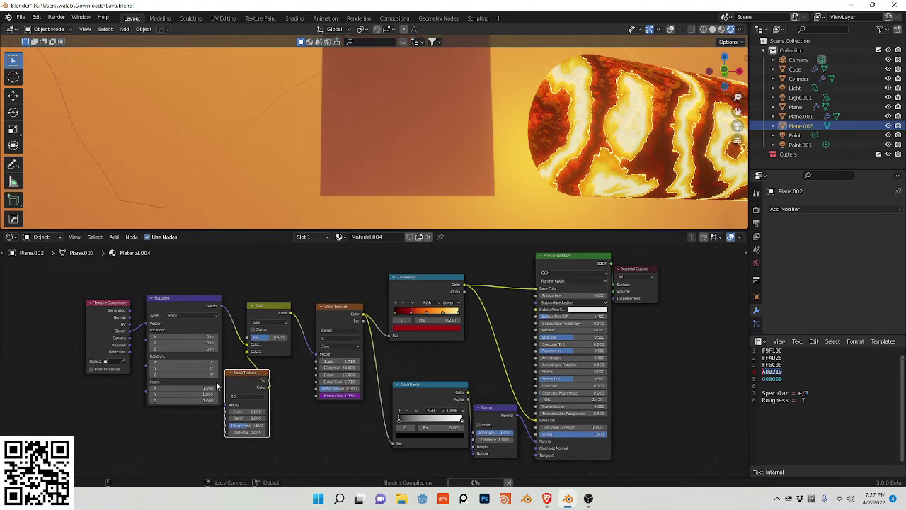
Connect the Mapping vector to the Noise Texture's vector input and set the Add mix node's factor to 0.085.
drag(184, 279, 118, 343)
drag(166, 310, 125, 313)
drag(181, 309, 226, 405)
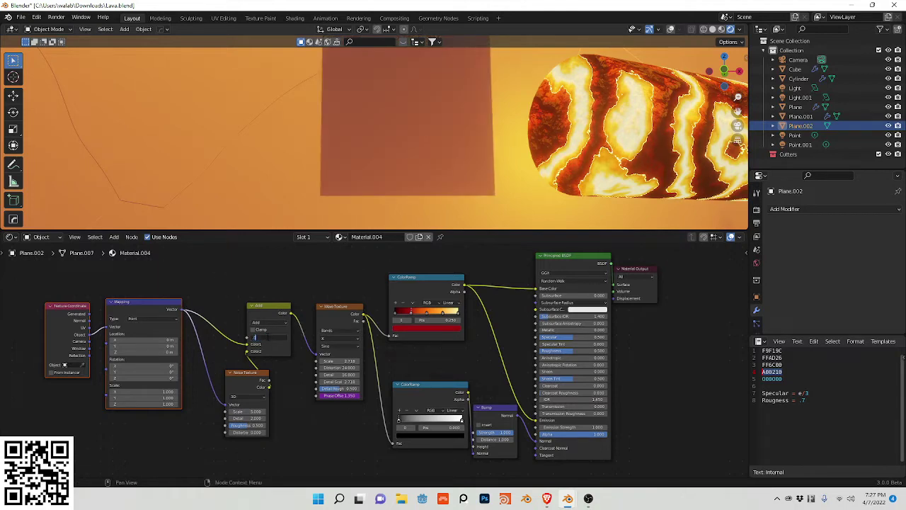
text(.03)
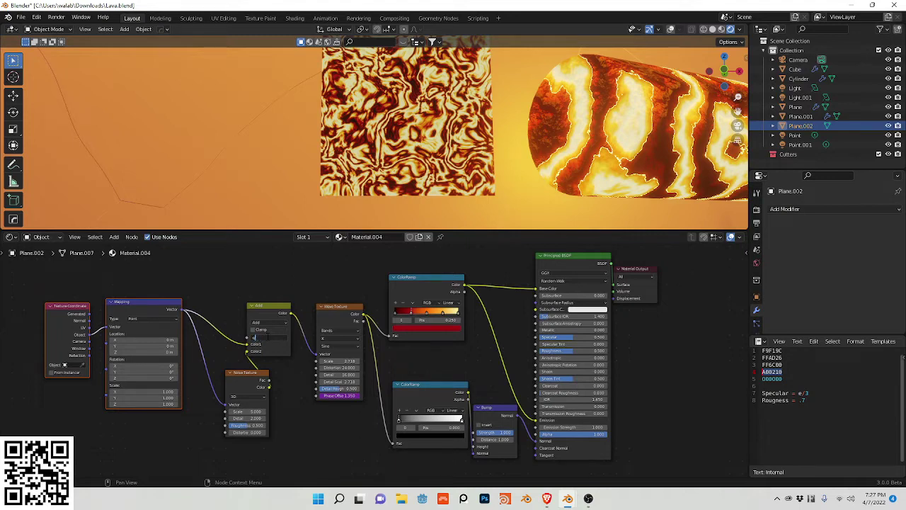
key(Return)
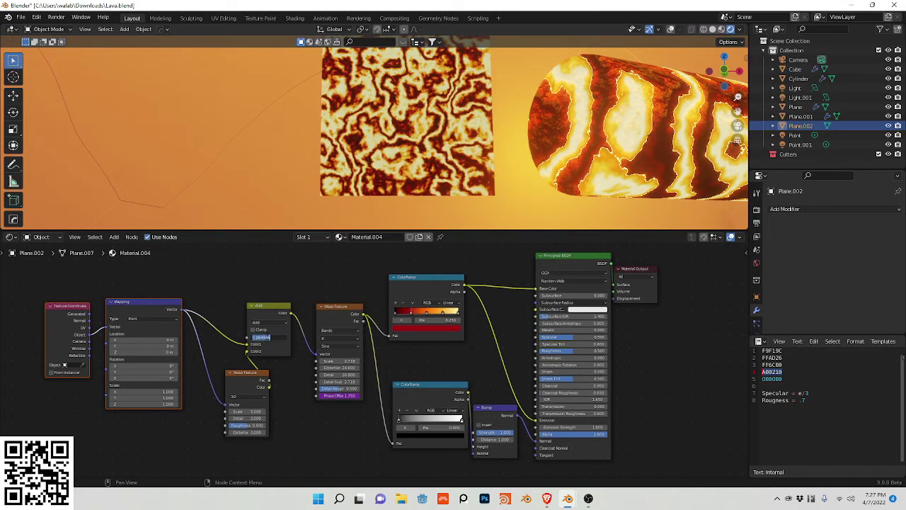
key(Return)
Move all nodes feeding the Principled BSDF away from it to make room in front of the shader.
middle_drag(348, 414, 306, 426)
drag(458, 387, 355, 494)
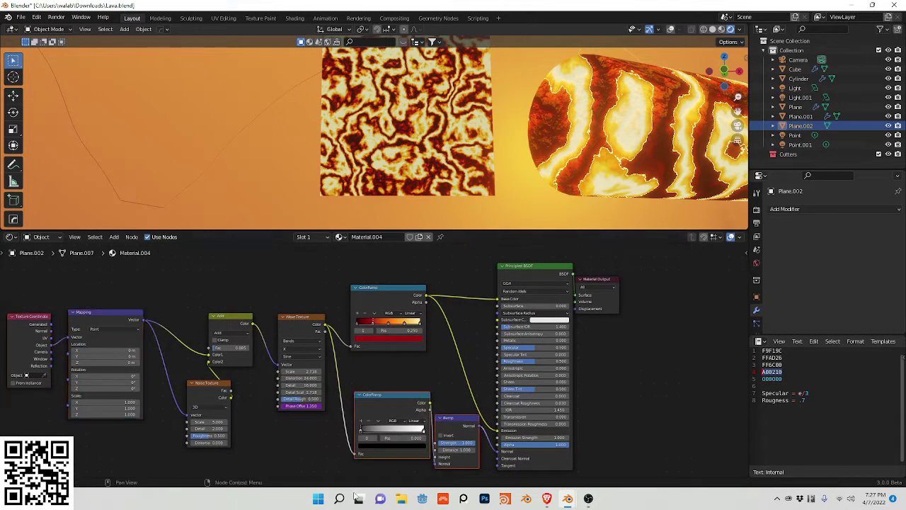
scroll(343, 404, down, 1)
scroll(335, 416, down, 2)
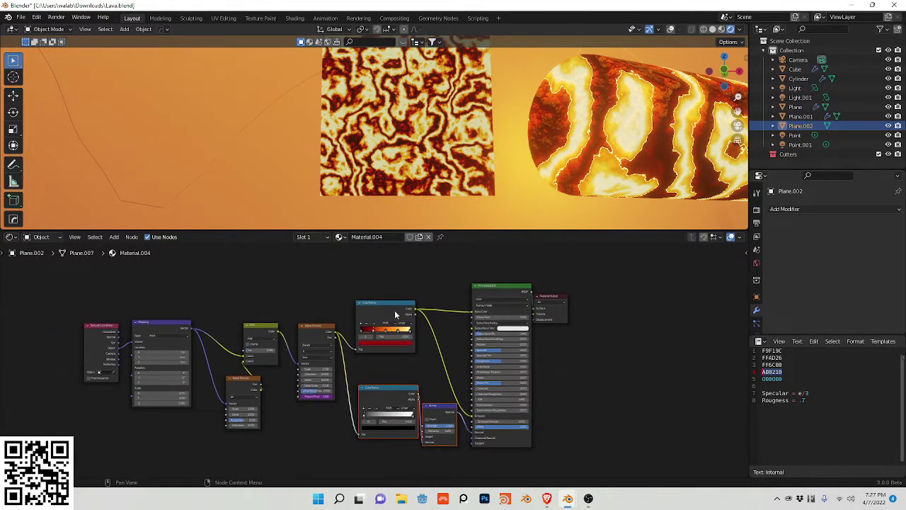
drag(436, 281, 97, 430)
drag(172, 334, 118, 345)
click(361, 392)
scroll(361, 391, up, 3)
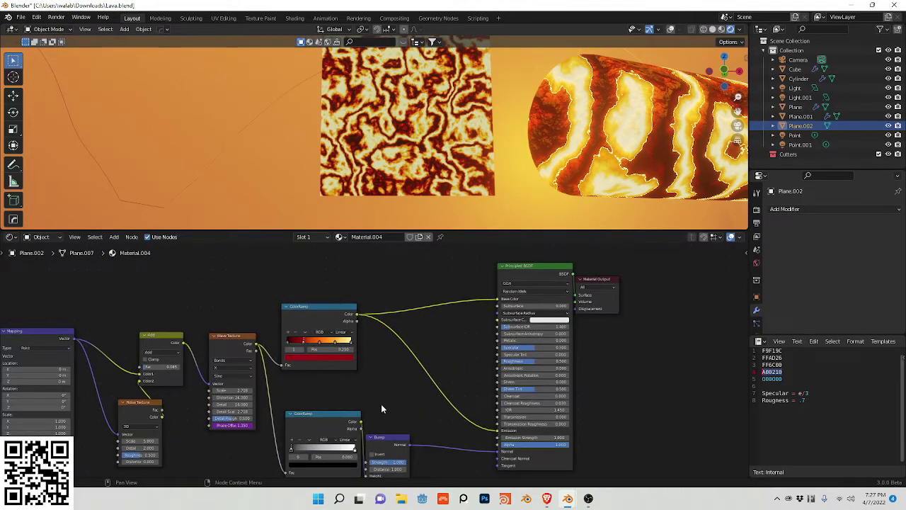
Move the second ColorRamp and the Bump node lower, and shift the Wave Texture closer to the Add mix node.
drag(382, 405, 316, 467)
drag(320, 421, 317, 454)
drag(219, 343, 207, 346)
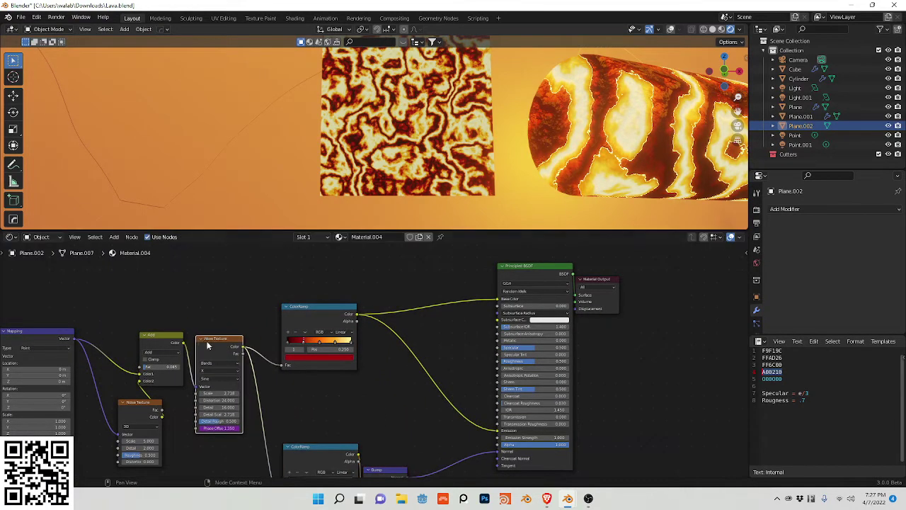
Preview the Wave Texture's color output and insert a Map Range node right after the texture.
ctrl+shift+click(222, 348)
key(shift+a)
click(219, 344)
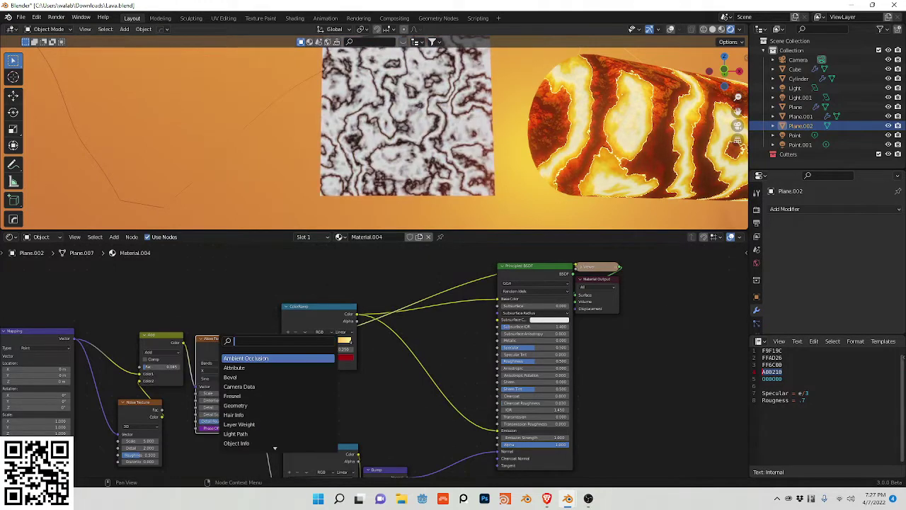
text(mma)
key(BackSpace)
key(BackSpace)
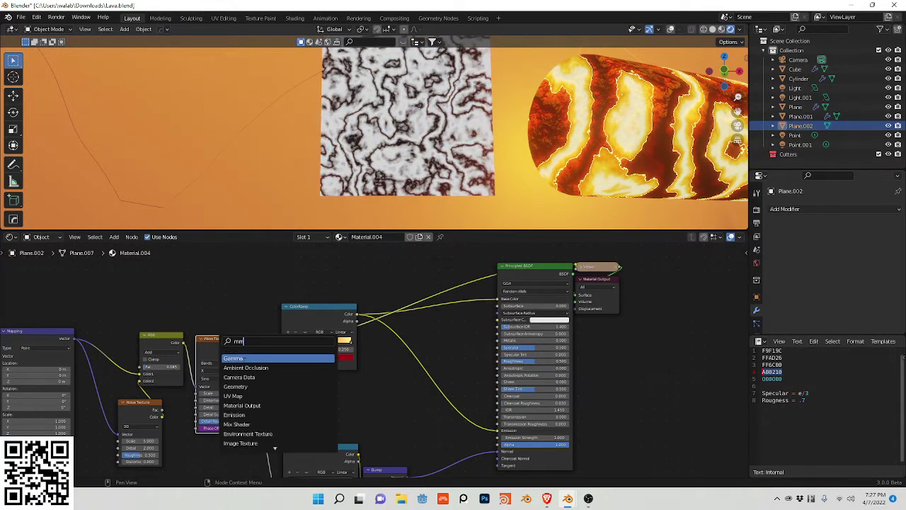
text(ap)
click(240, 376)
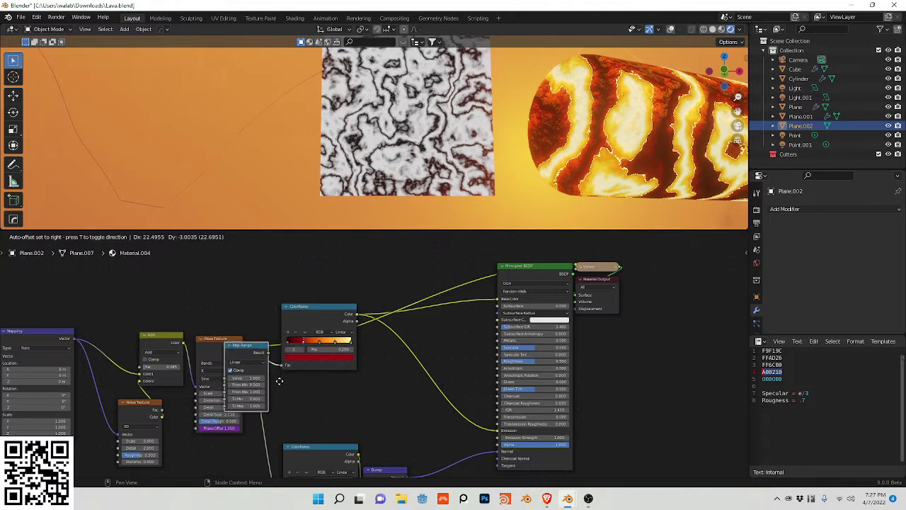
click(284, 325)
Place the Map Range node below the first ColorRamp and set From Min to 0.544 and From Max to 0.554.
drag(283, 326, 312, 381)
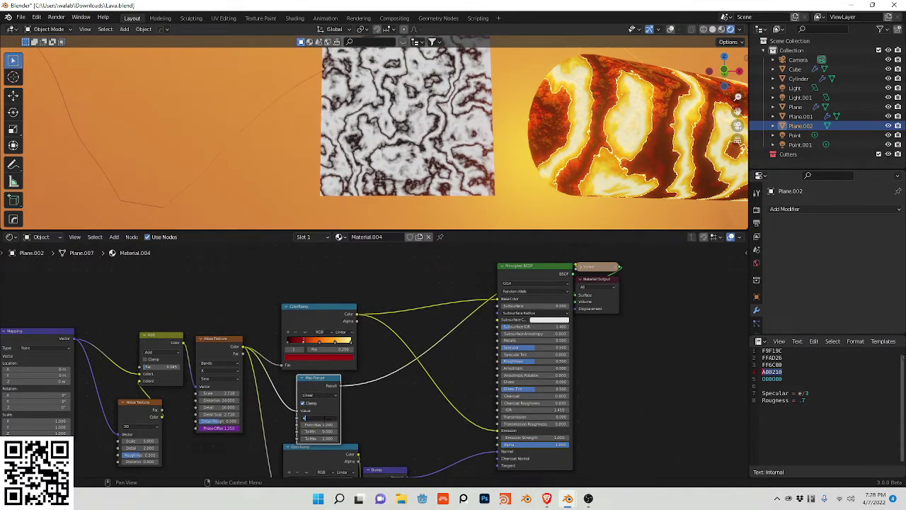
drag(305, 417, 305, 425)
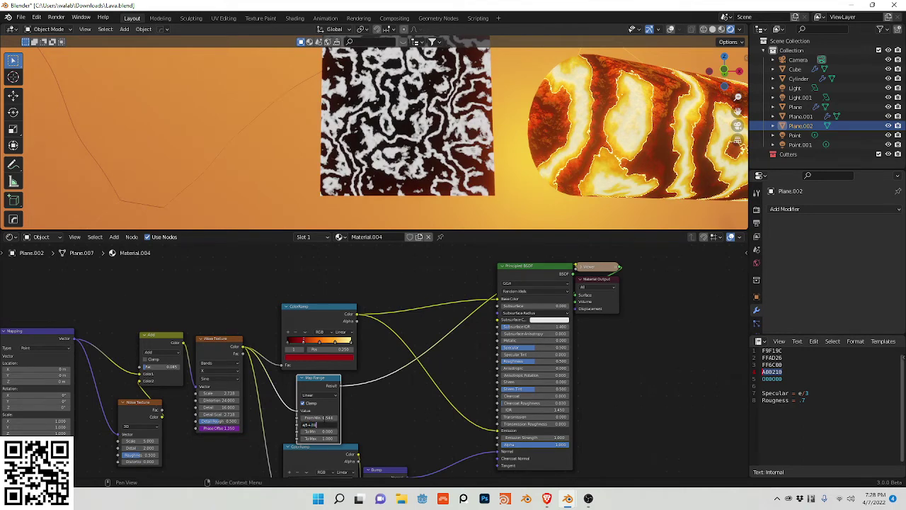
key(Return)
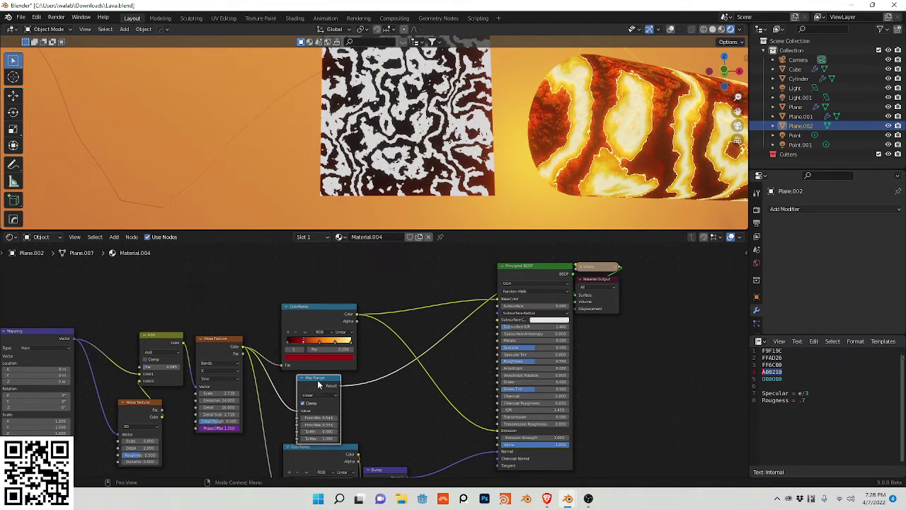
key(shift+a)
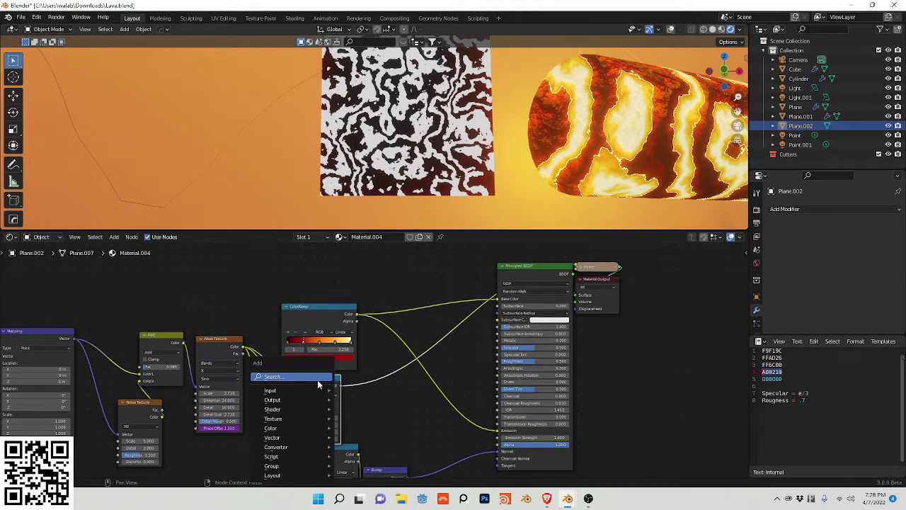
click(322, 378)
text(math)
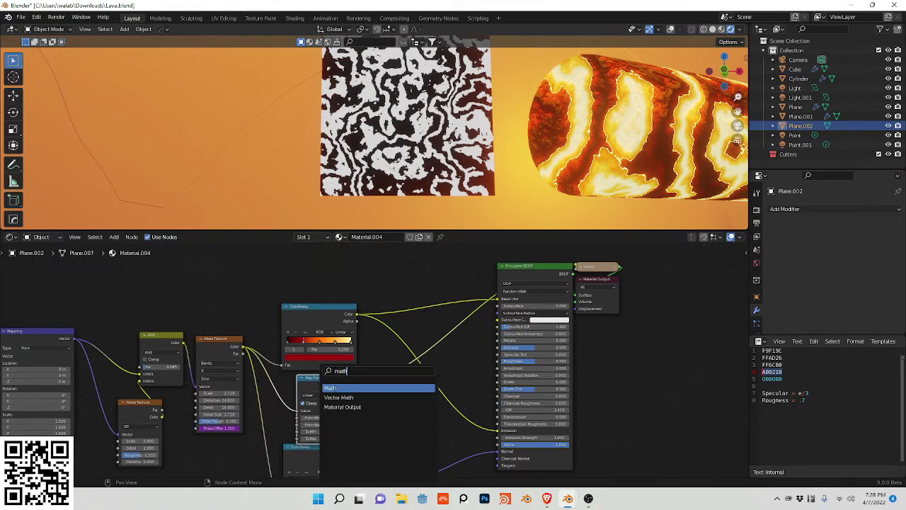
click(339, 394)
key(Escape)
Insert a Math node after the Map Range, set its operation to Minimum and its second value to 0.999.
key(shift+a)
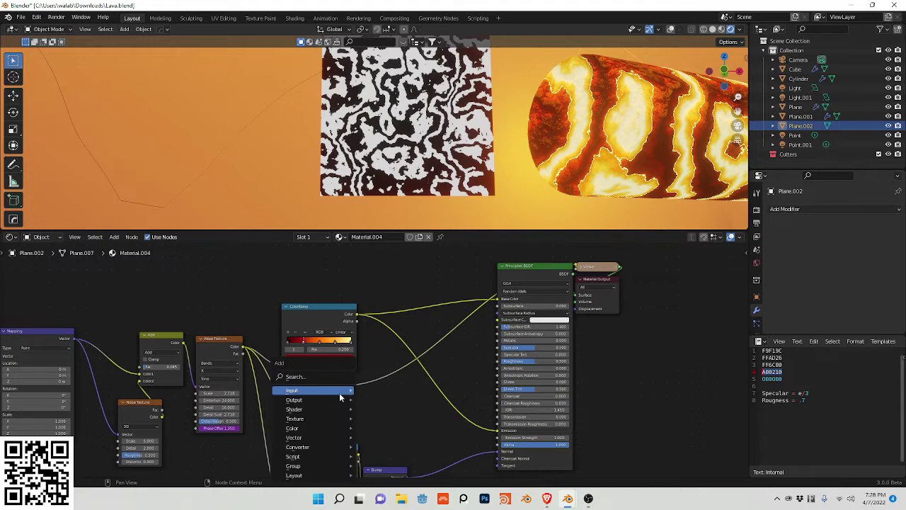
click(320, 376)
text(mat)
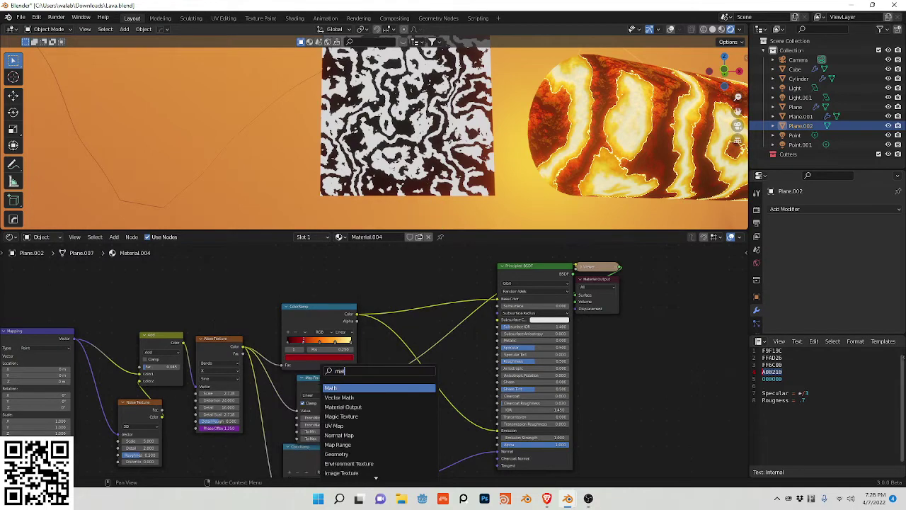
key(Return)
click(382, 394)
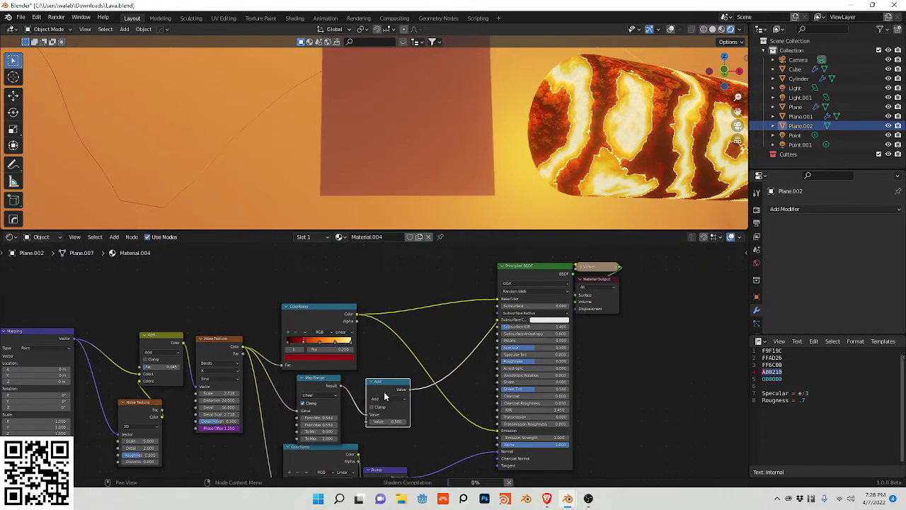
click(387, 400)
click(444, 319)
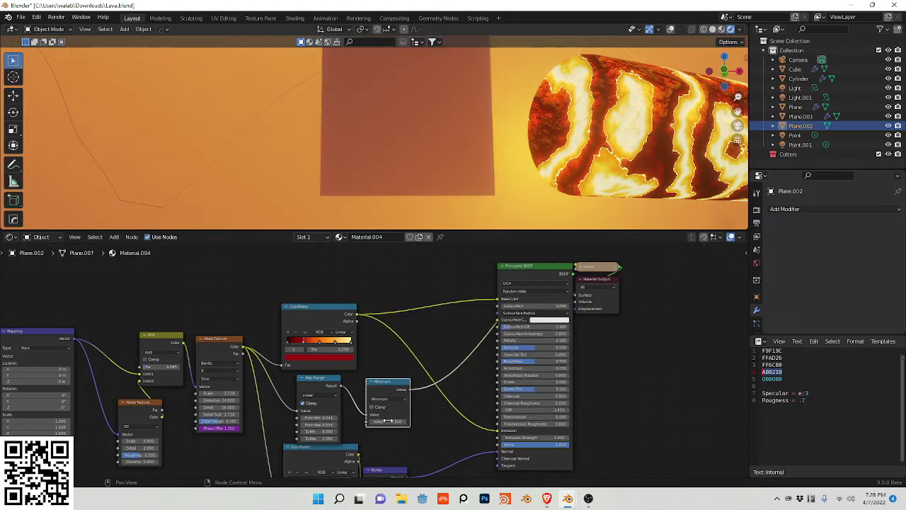
double_click(388, 422)
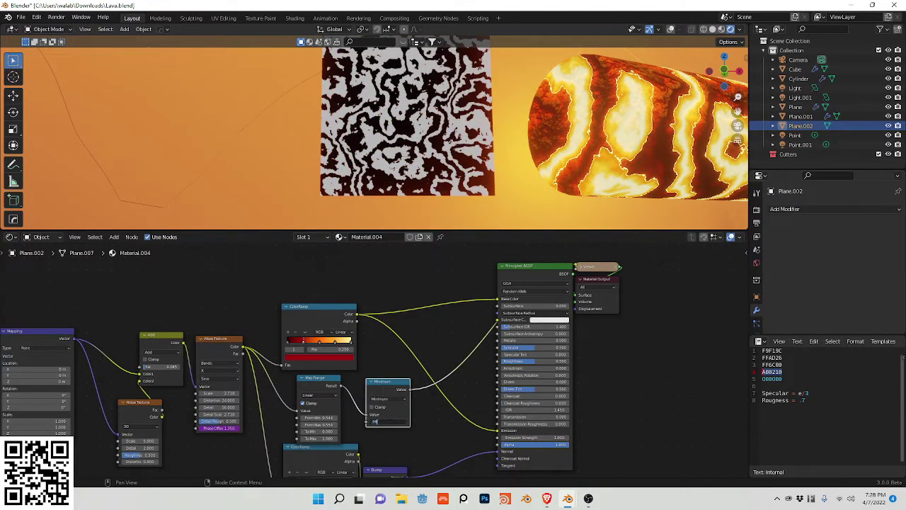
key(Return)
Duplicate the Minimum node in series after the original and rearrange the first ColorRamp, Map Range and both Minimum nodes to stop overlapping.
key(shift+d)
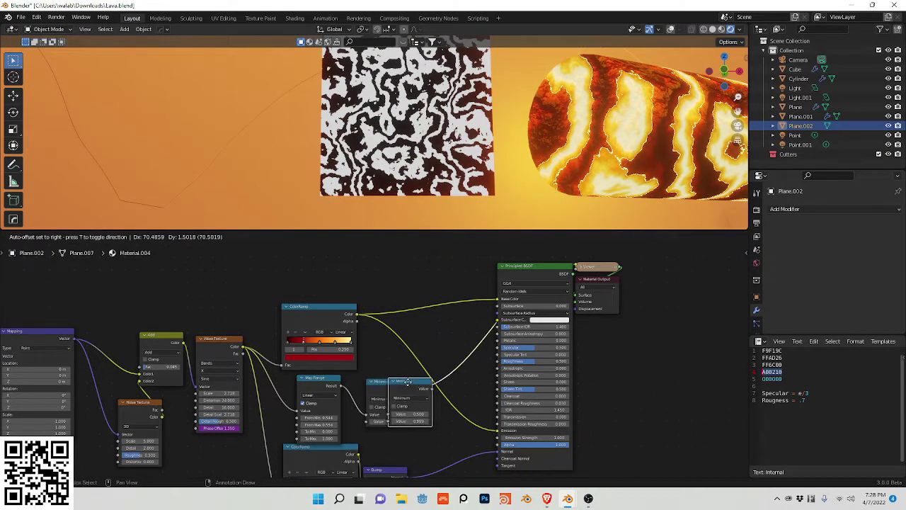
click(468, 382)
drag(468, 383, 370, 383)
scroll(352, 388, down, 1)
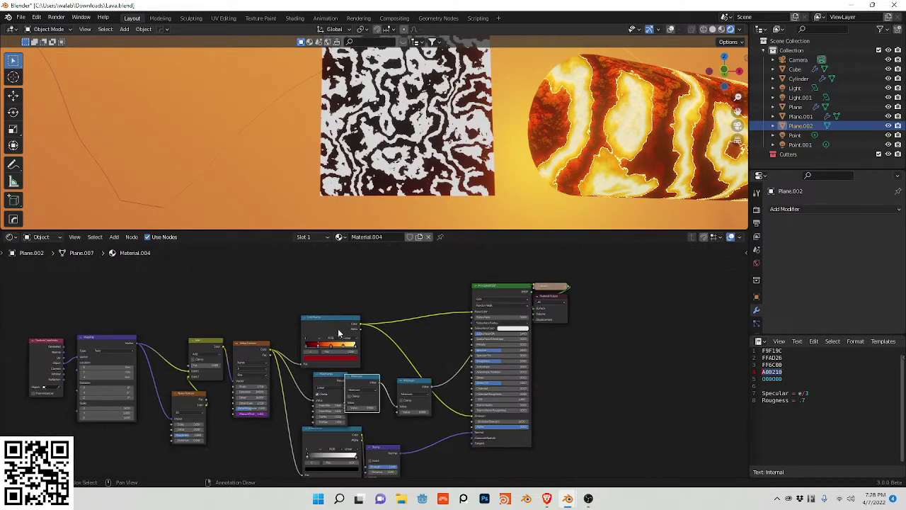
drag(338, 333, 344, 278)
drag(329, 376, 311, 336)
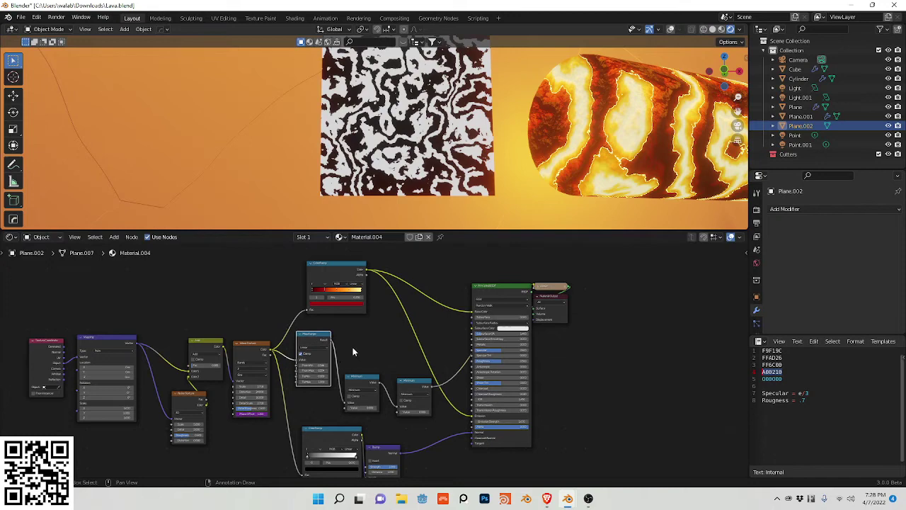
scroll(353, 346, up, 1)
drag(426, 383, 408, 384)
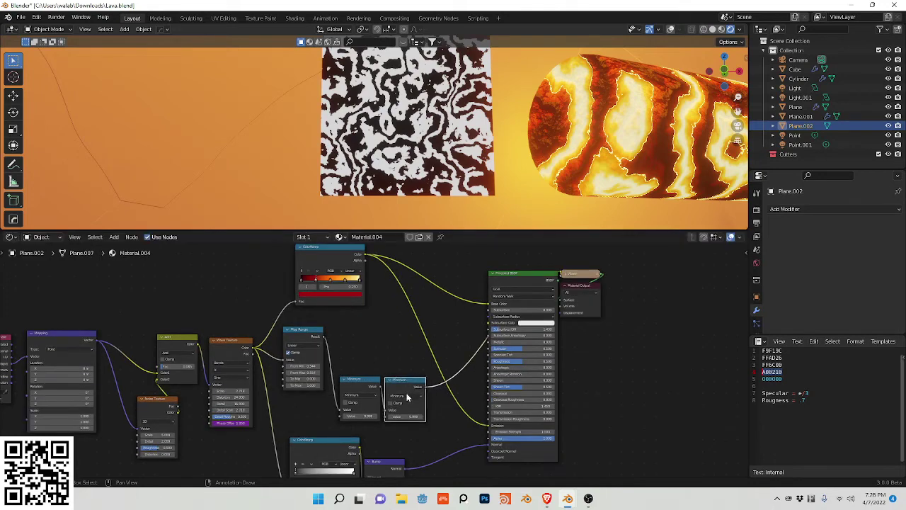
Change the second Minimum node to Logarithm and chain a duplicate of it set to Multiply.
click(407, 396)
click(414, 458)
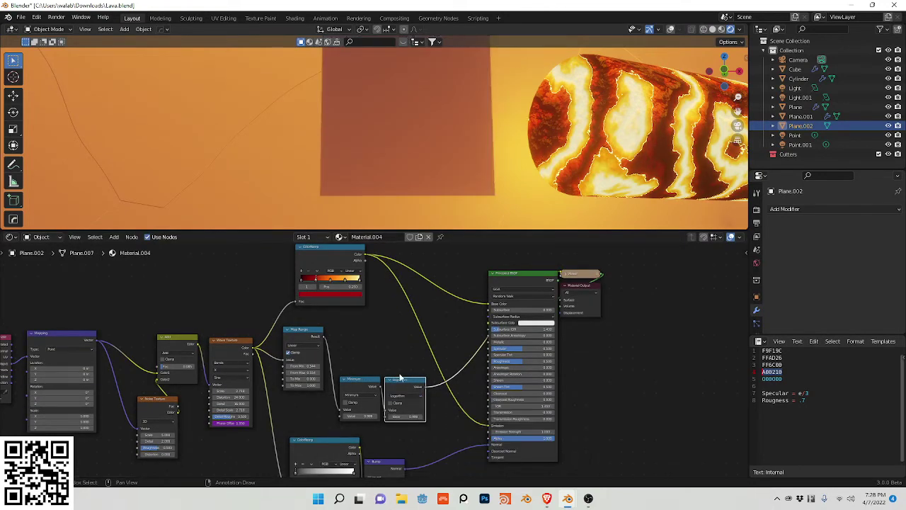
key(shift+d)
click(458, 403)
click(460, 401)
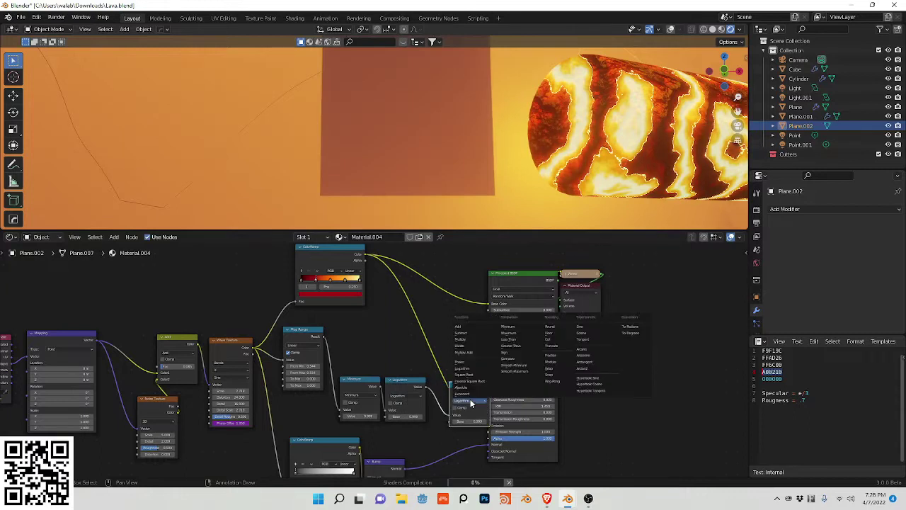
click(467, 344)
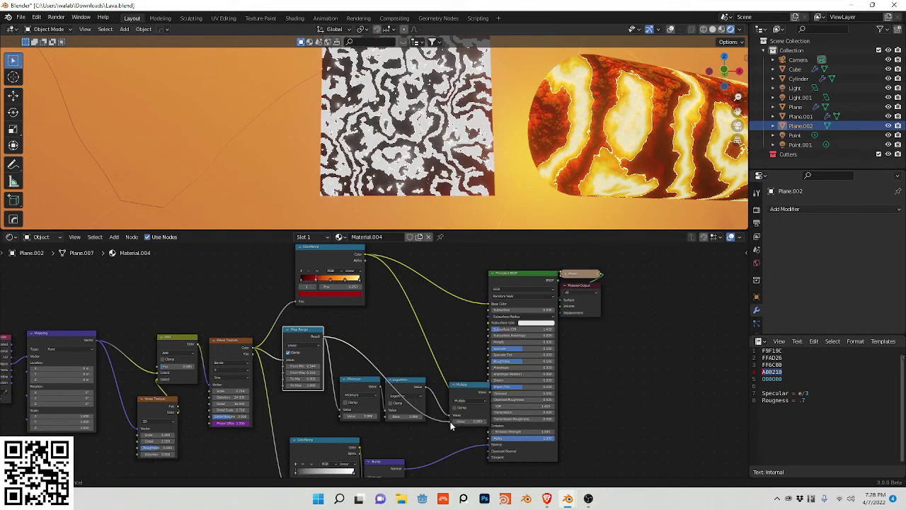
Connect the Map Range result to the Multiply node's second value and move the three math nodes closer to the Map Range.
drag(451, 424, 450, 422)
drag(473, 389, 442, 392)
drag(408, 359, 377, 391)
click(446, 392)
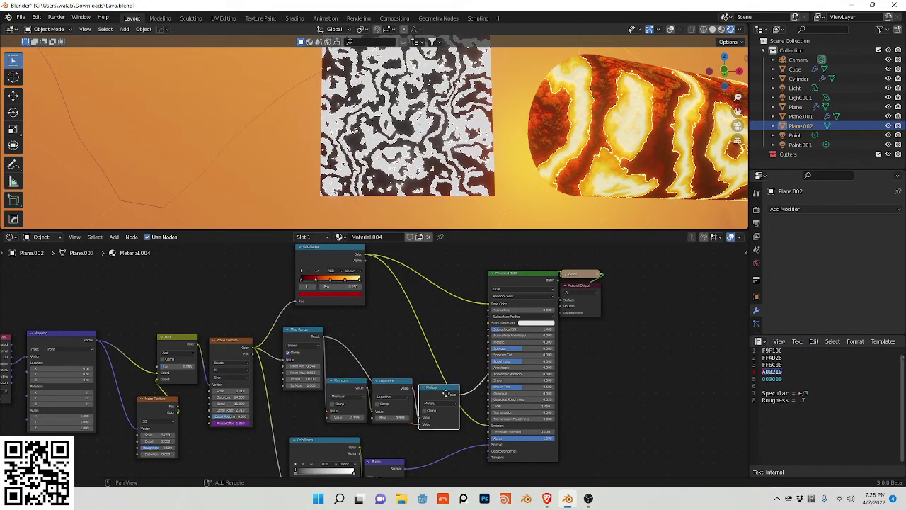
Chain a duplicate Multiply node after the first, move the shader nodes aside, and connect the duplicate's output to the Principled BSDF's Emission Strength.
key(shift+d)
click(465, 388)
key(ctrl+z)
key(shift+d)
click(524, 380)
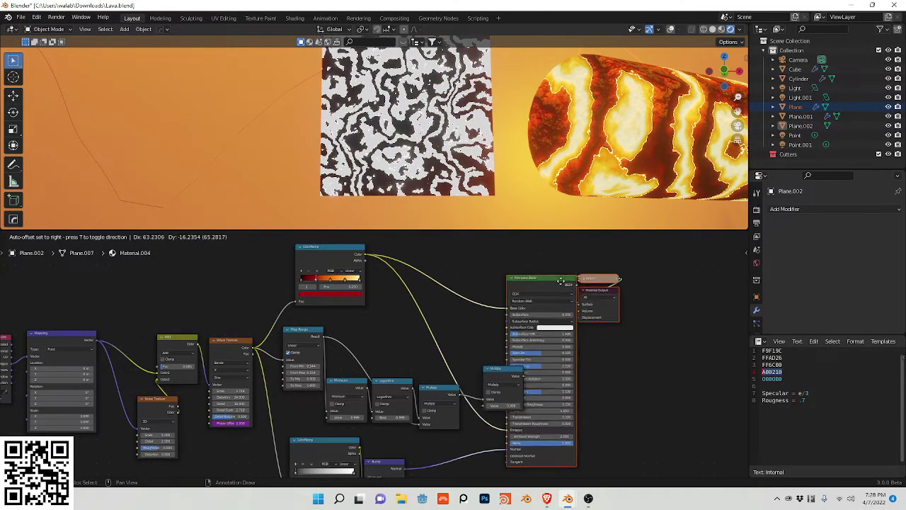
click(520, 379)
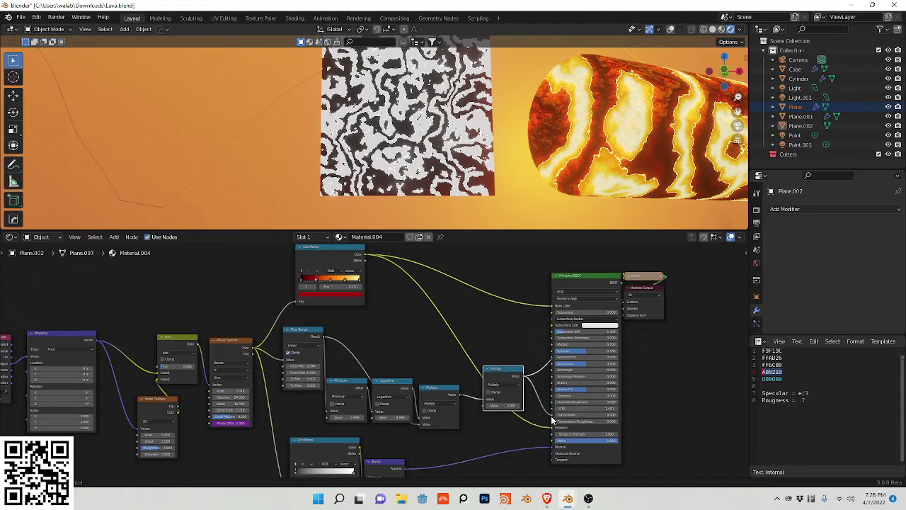
Set the second value of the last Multiply node to 1.359.
scroll(524, 425, up, 2)
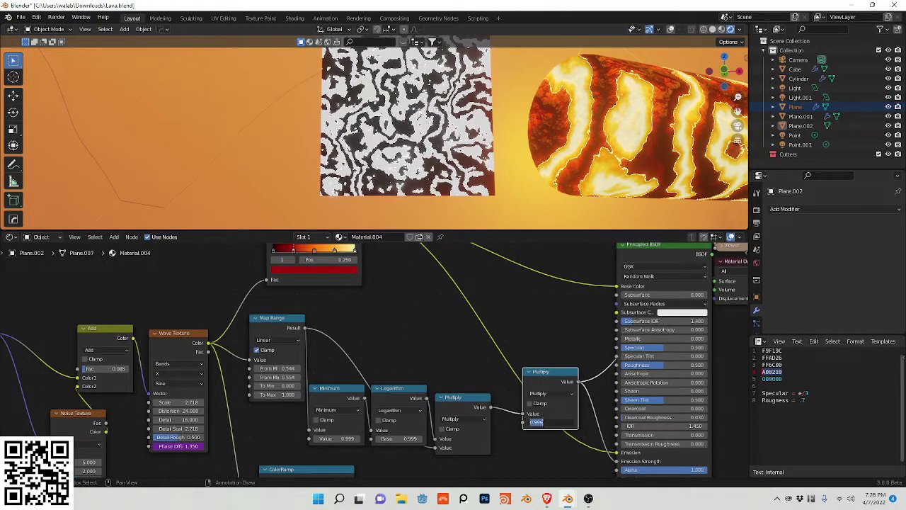
key(Return)
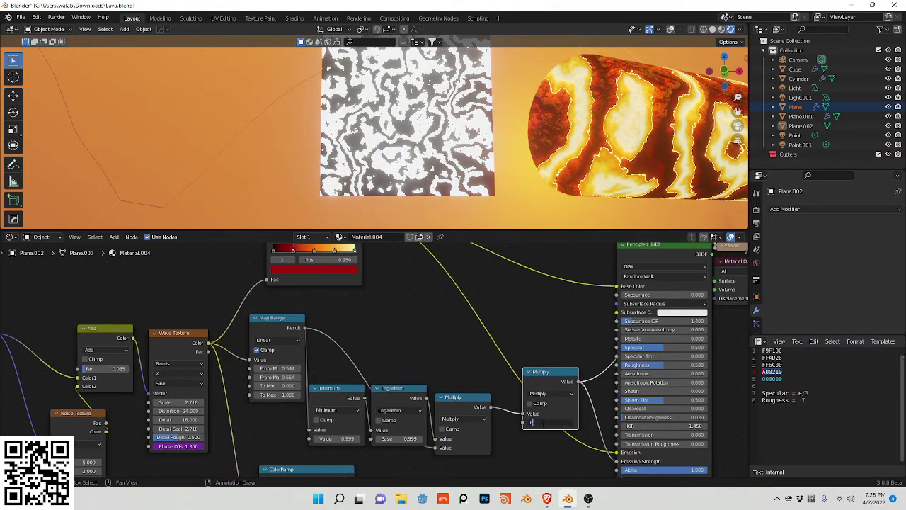
key(Return)
Route the Principled BSDF back to the Material Output and move the output node farther from the shader.
scroll(561, 314, down, 2)
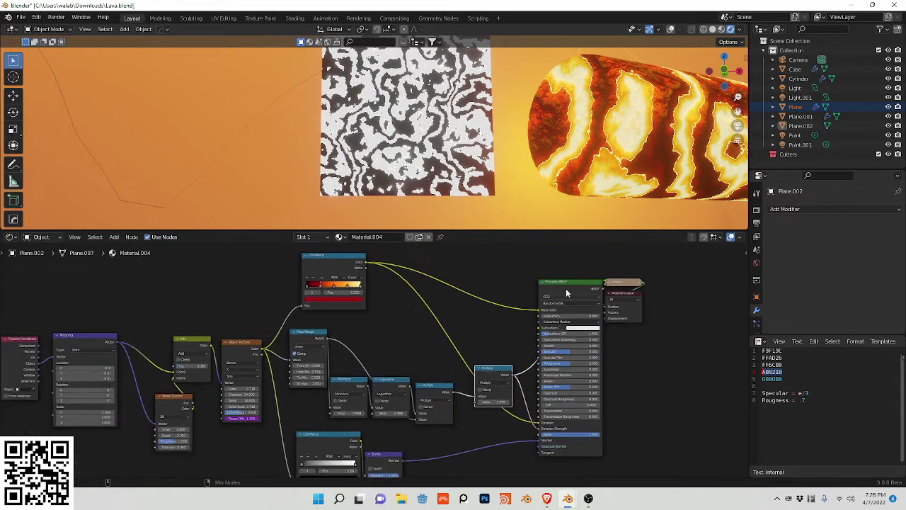
click(567, 287)
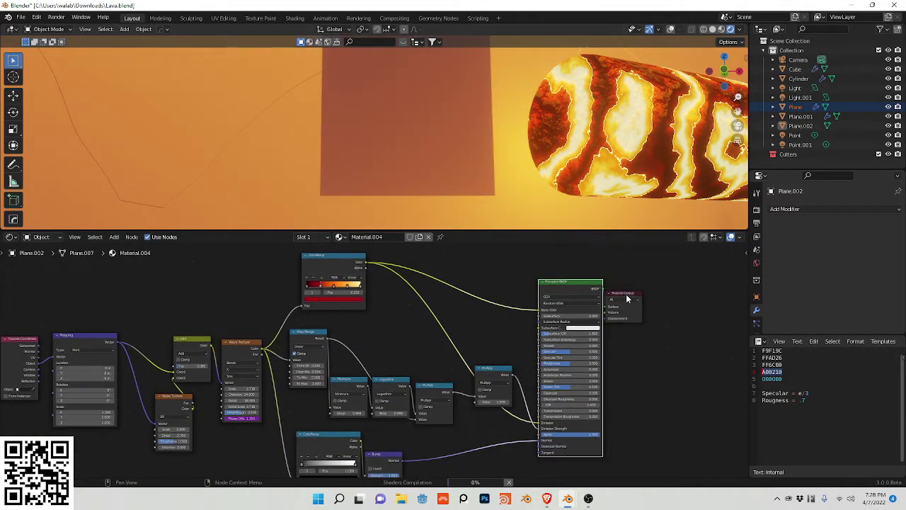
drag(625, 298, 691, 282)
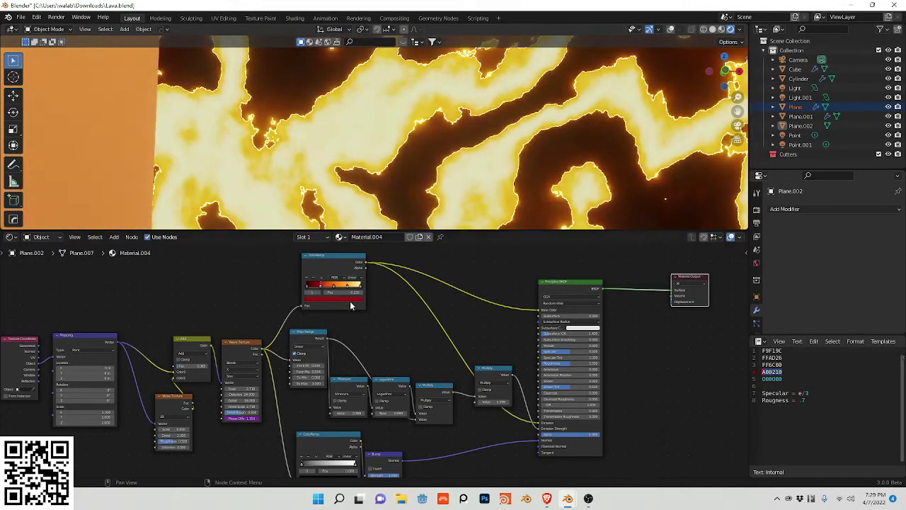
On the first ColorRamp, move the black stop to 0.064 and the orange stop to 0.655, and shift the light orange stop nearer the pale end.
middle_drag(357, 311, 461, 378)
scroll(424, 383, up, 8)
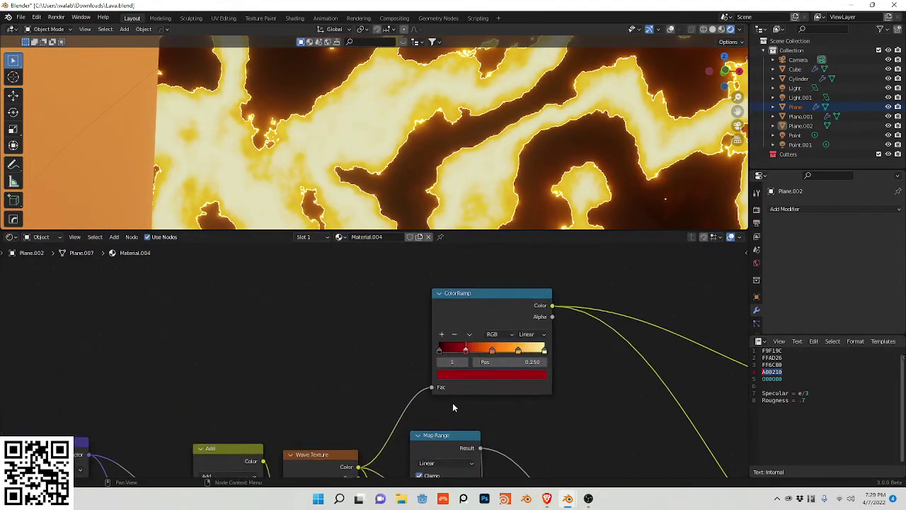
scroll(453, 402, up, 1)
drag(456, 345, 464, 343)
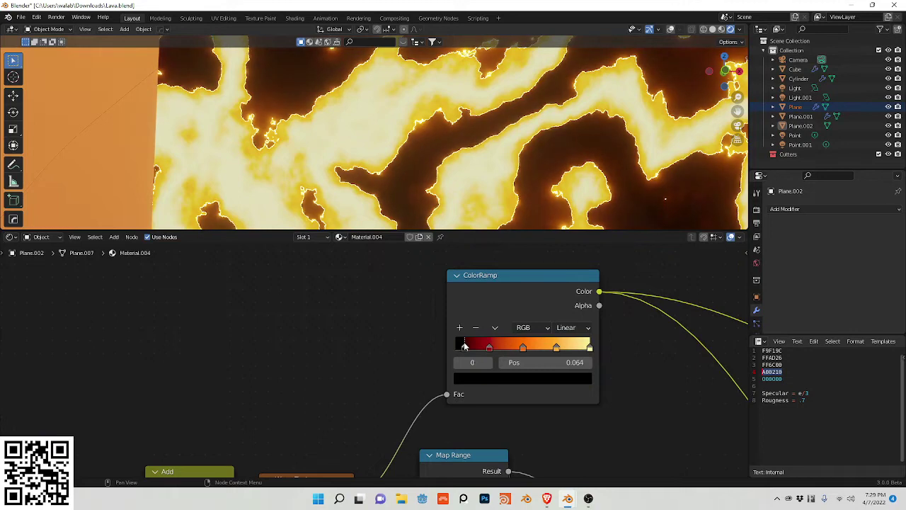
mouse_move(556, 347)
mouse_down()
mouse_move(573, 347)
mouse_move(533, 347)
mouse_move(543, 348)
mouse_up()
scroll(474, 180, down, 2)
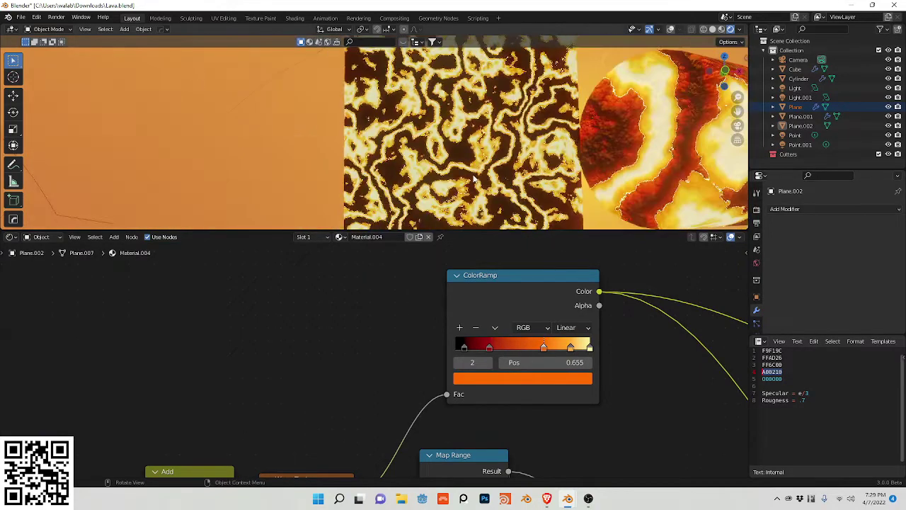
scroll(384, 345, down, 1)
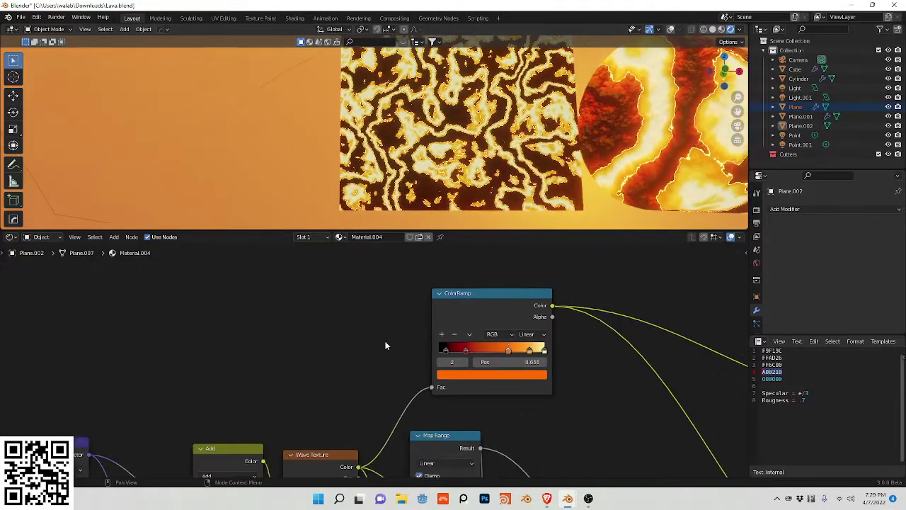
On the Principled BSDF, set Roughness to 0.7 and Specular to e/5.
scroll(385, 346, down, 3)
middle_drag(376, 334, 276, 387)
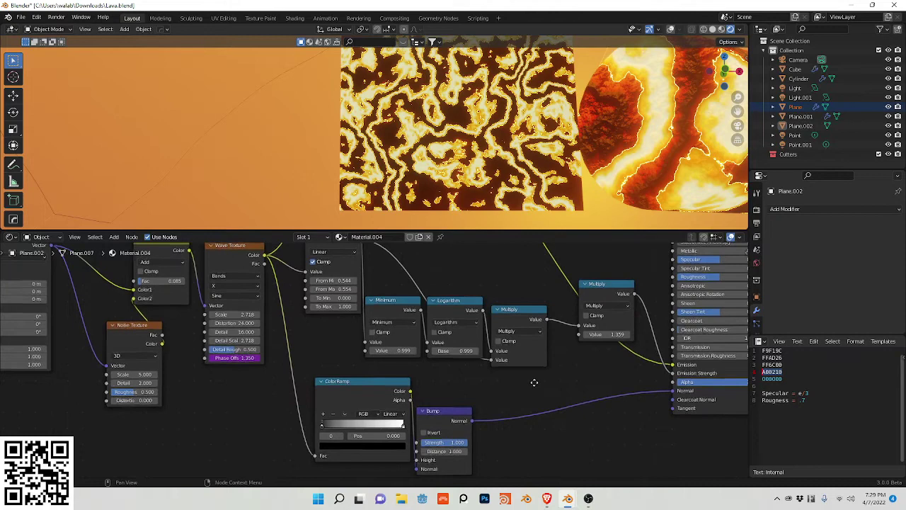
middle_drag(535, 385, 474, 429)
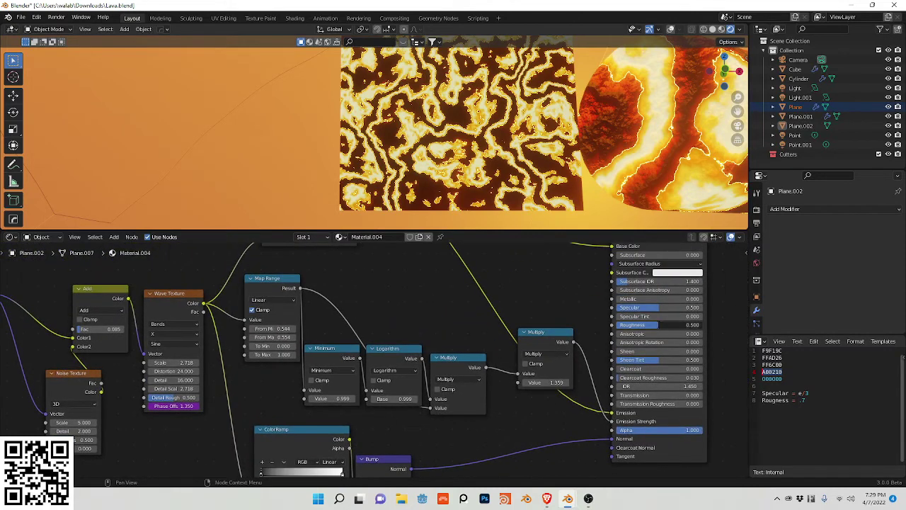
key(Return)
click(641, 307)
text(e/)
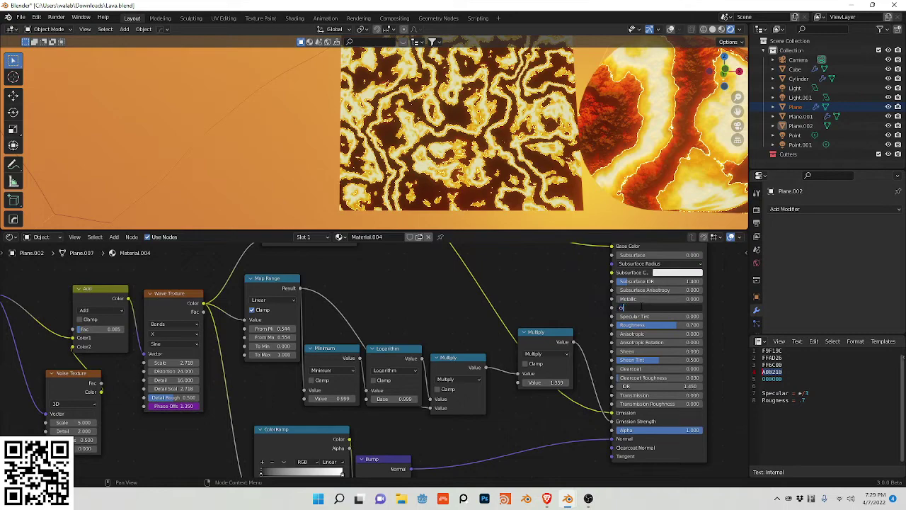
text(5)
key(Return)
Raise the second value of the last Multiply node, which drives the emission strength, to 6.959.
middle_drag(571, 300, 635, 311)
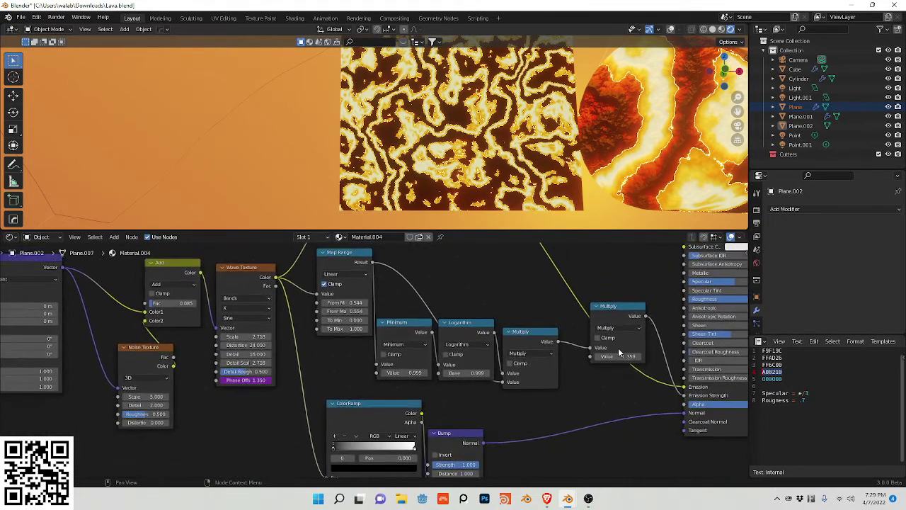
drag(619, 356, 663, 356)
scroll(557, 142, down, 5)
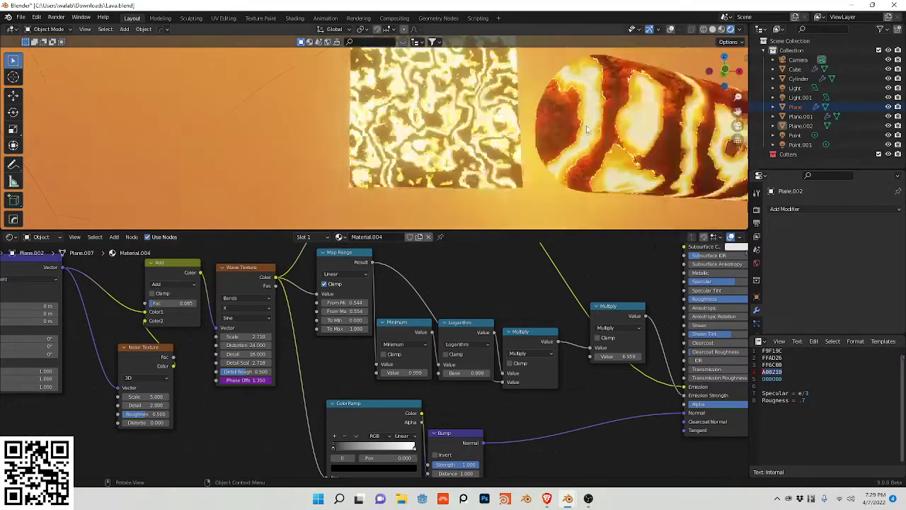
middle_drag(467, 168, 456, 156)
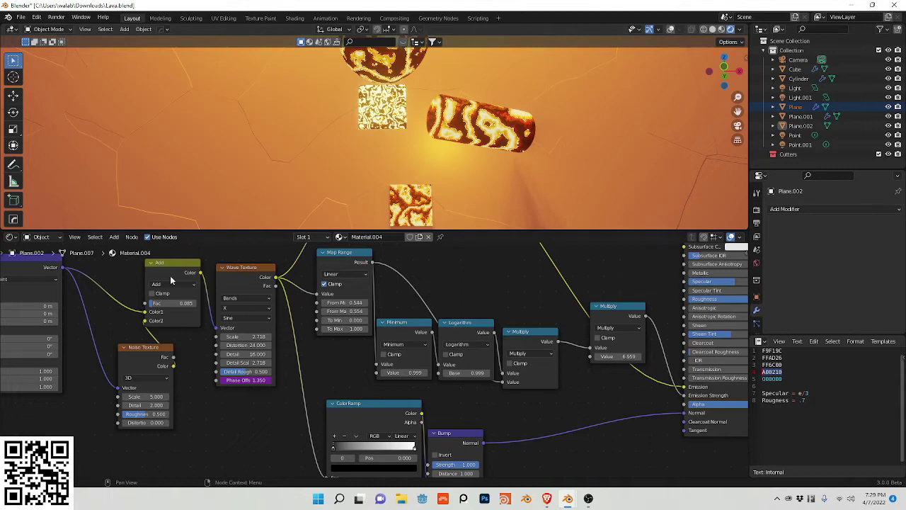
middle_drag(96, 312, 247, 328)
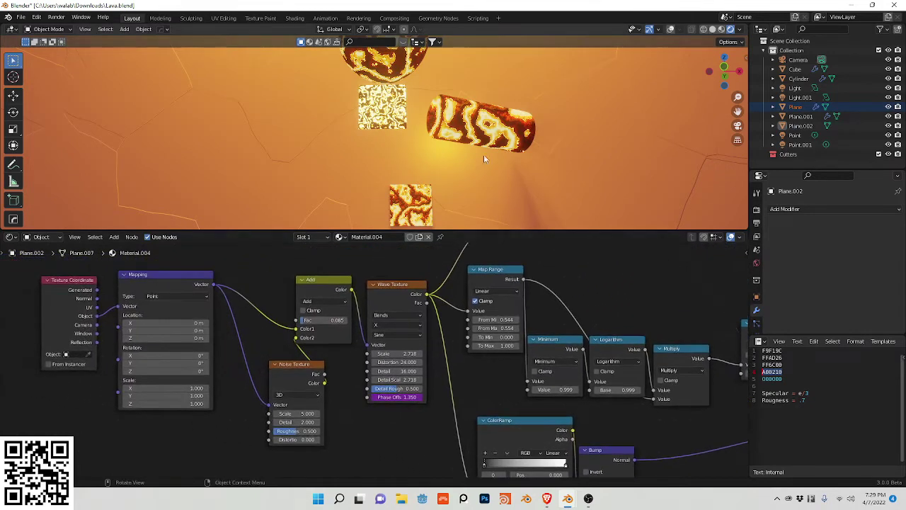
middle_drag(474, 199, 419, 188)
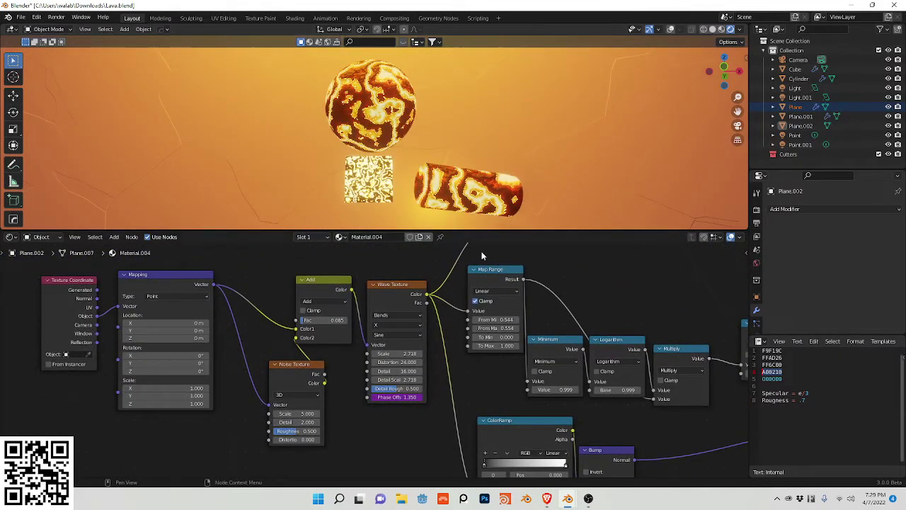
Start animation playback and inspect the cylinder's lava material nodes for reference, including the dark red stop of its ColorRamp.
click(471, 203)
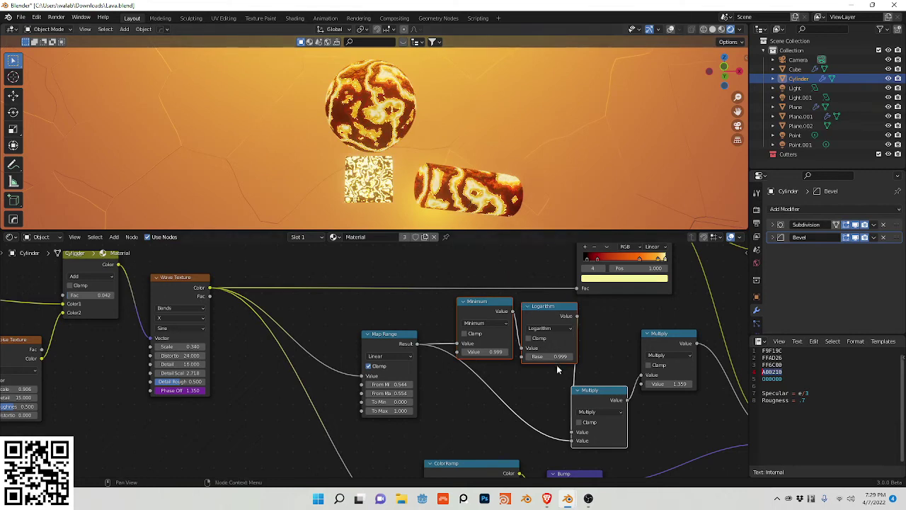
scroll(548, 384, down, 1)
middle_drag(506, 389, 530, 366)
middle_drag(515, 281, 479, 297)
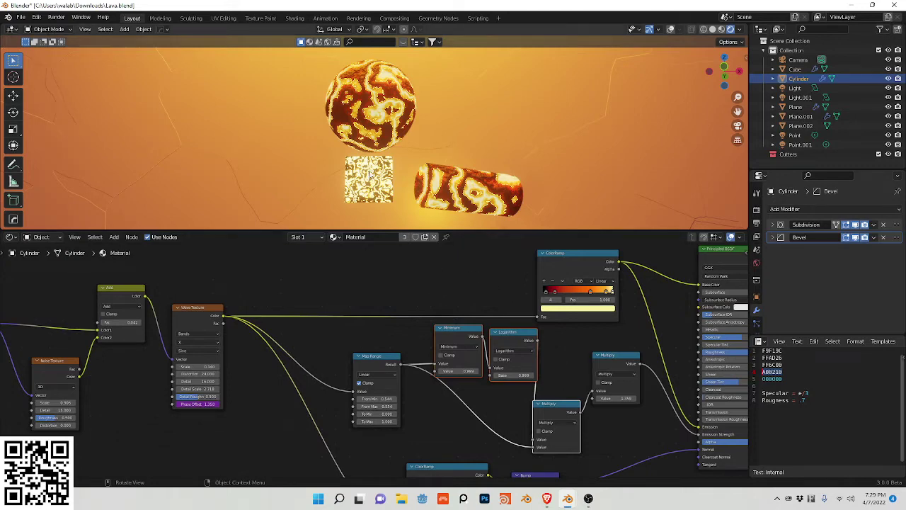
key(space)
shift+middle_drag(369, 175, 398, 133)
scroll(398, 133, up, 5)
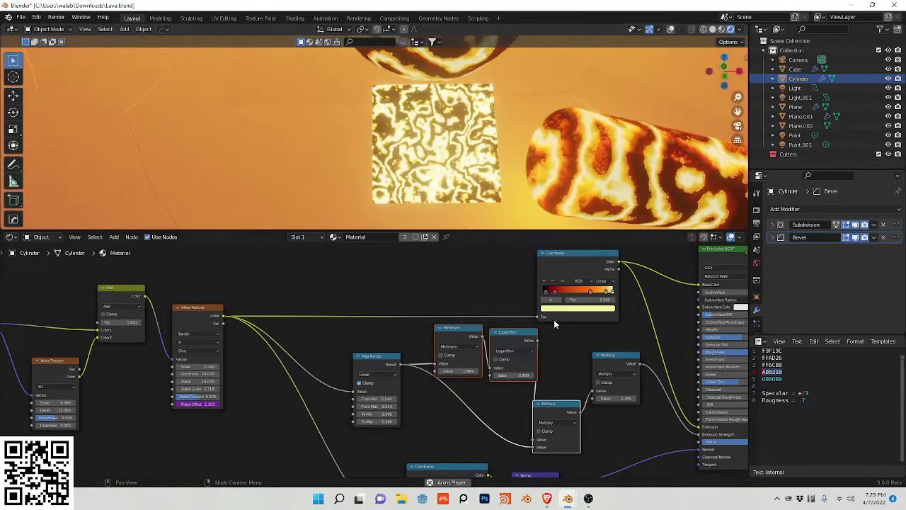
click(556, 292)
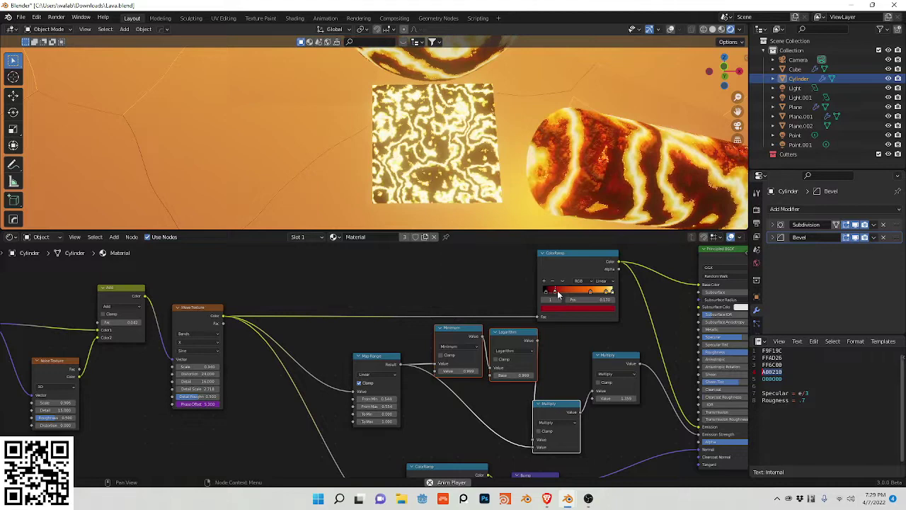
Return to the small plane's material and set the position of its ColorRamp's dark red stop to e/15.
click(469, 174)
middle_drag(519, 329, 528, 395)
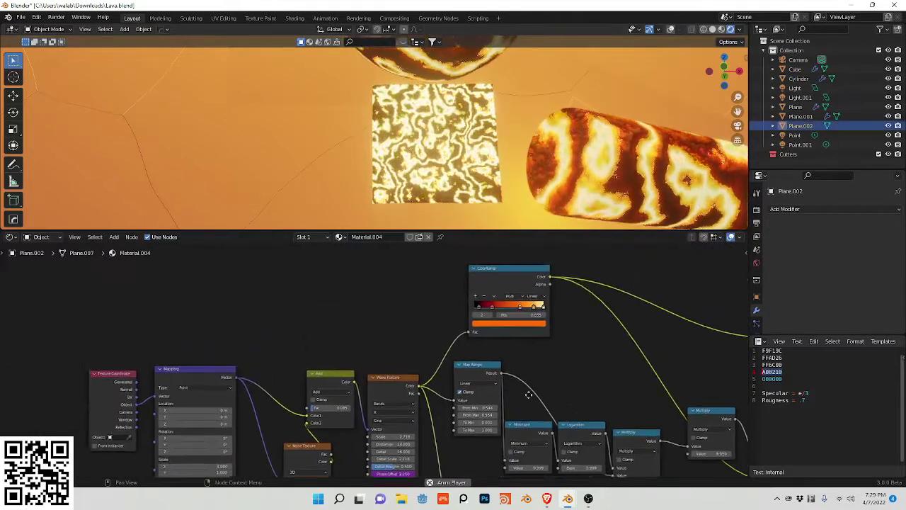
scroll(528, 395, up, 2)
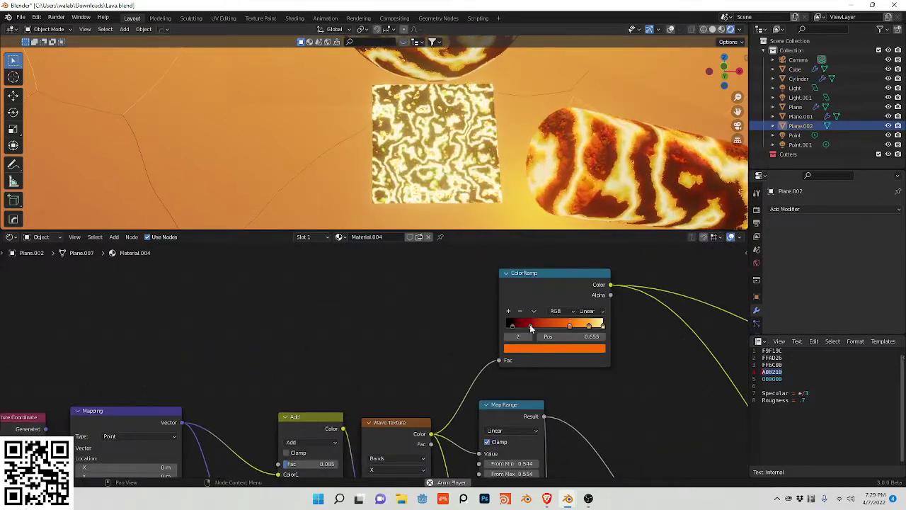
click(530, 325)
click(561, 336)
text(e/1)
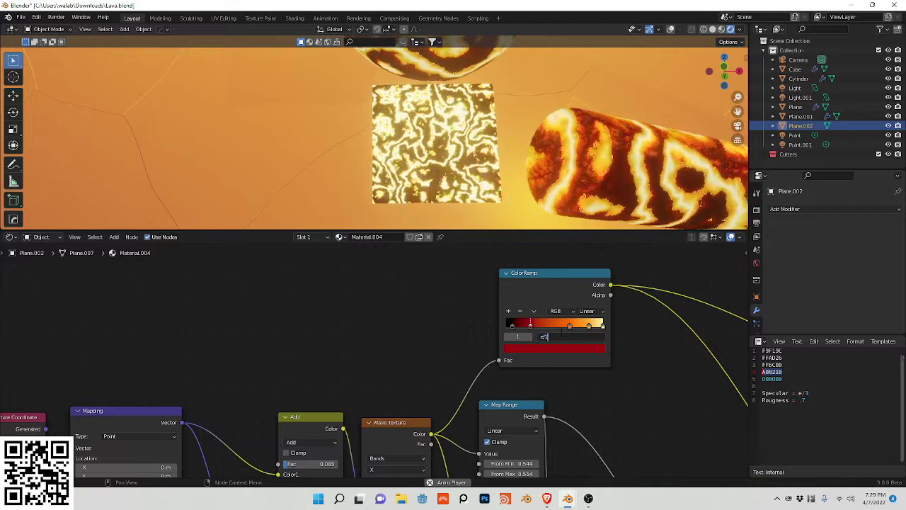
text(5)
key(Return)
Reposition the orange stop slightly nearer the pale end and the light orange stop at 0.906, and save the file.
click(569, 326)
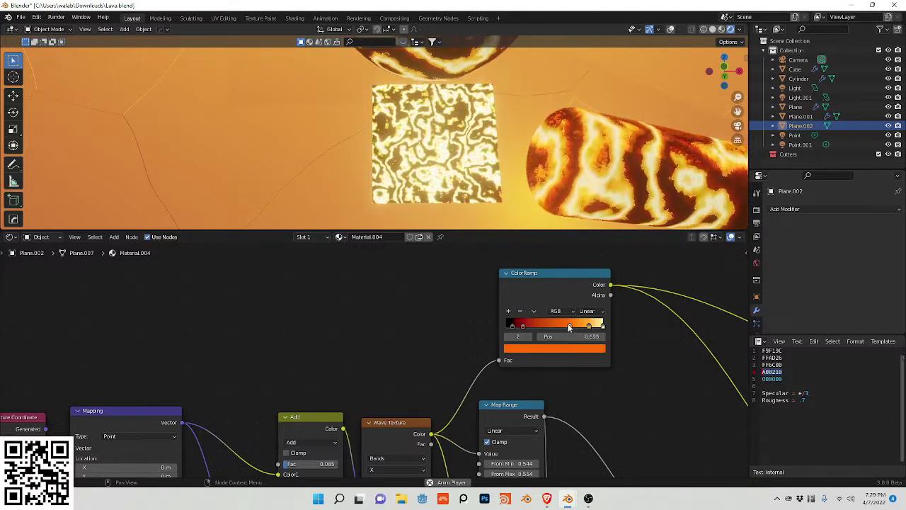
click(563, 336)
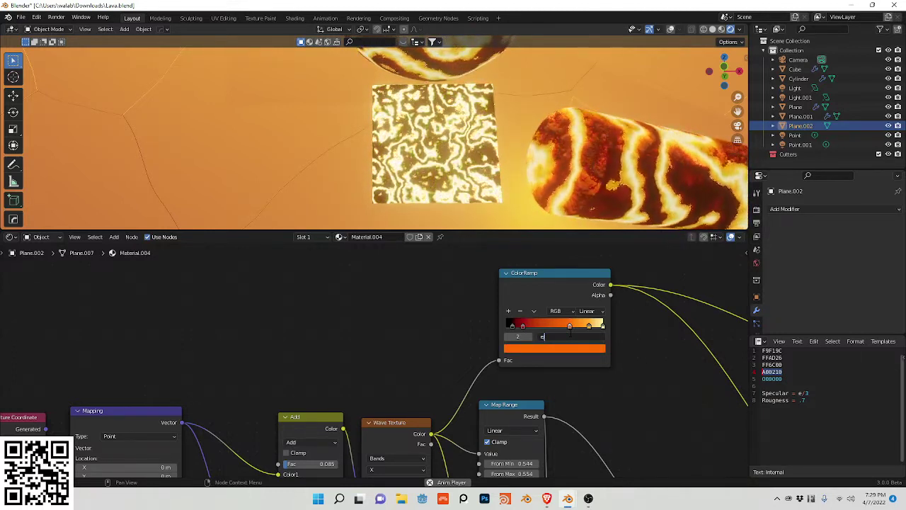
click(588, 326)
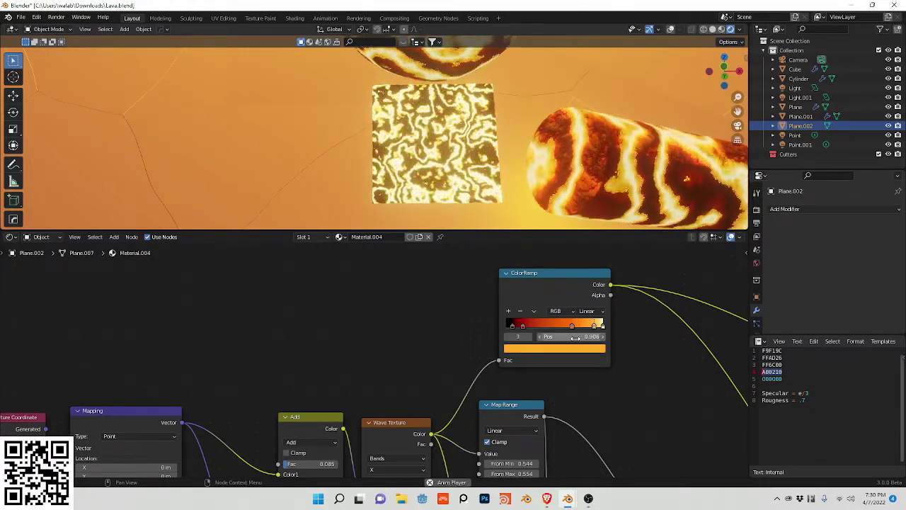
key(ctrl+s)
Move the Noise Texture node aside, set its Scale to 4.100, and lower the Add node's factor to 0.000.
scroll(412, 317, down, 4)
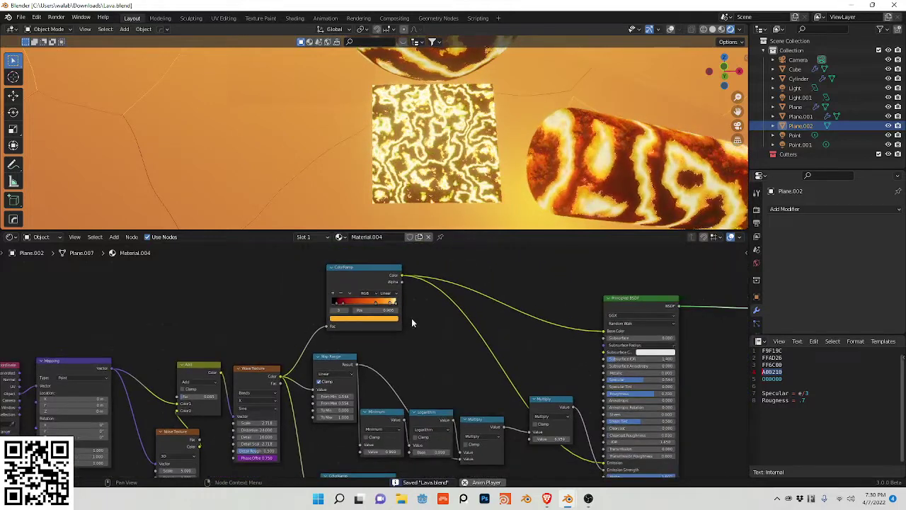
click(644, 310)
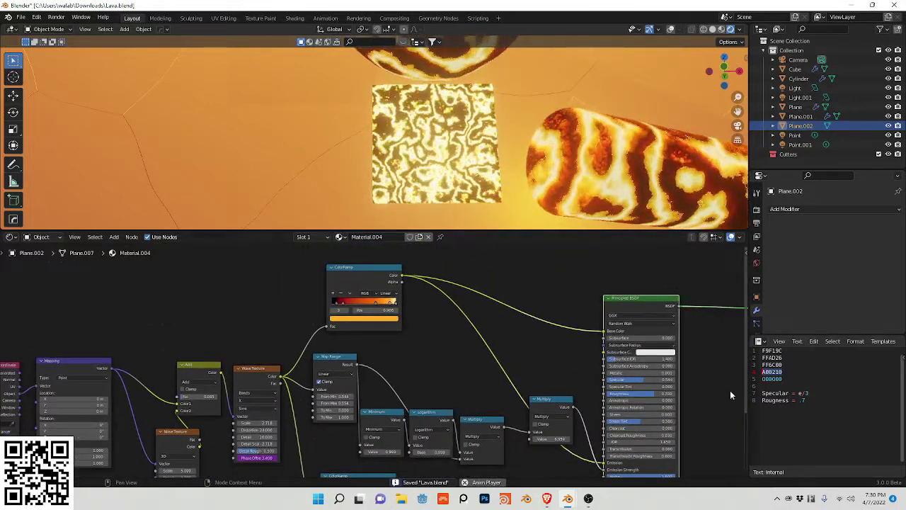
middle_drag(715, 395, 54, 317)
middle_drag(354, 422, 474, 424)
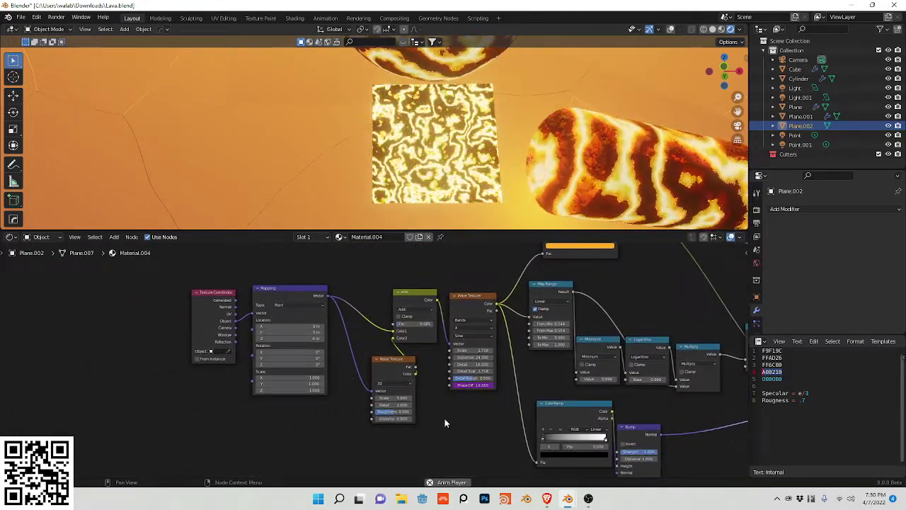
scroll(453, 420, up, 2)
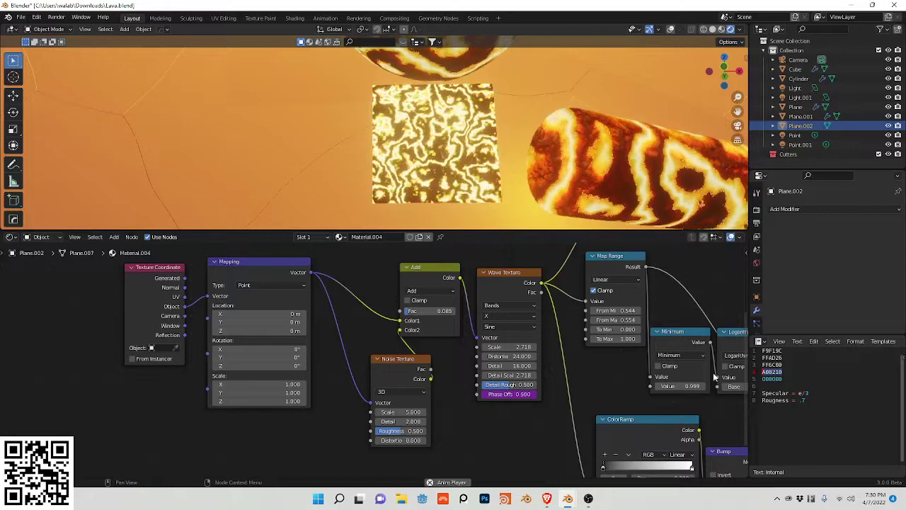
drag(409, 375, 395, 381)
key(shift+a)
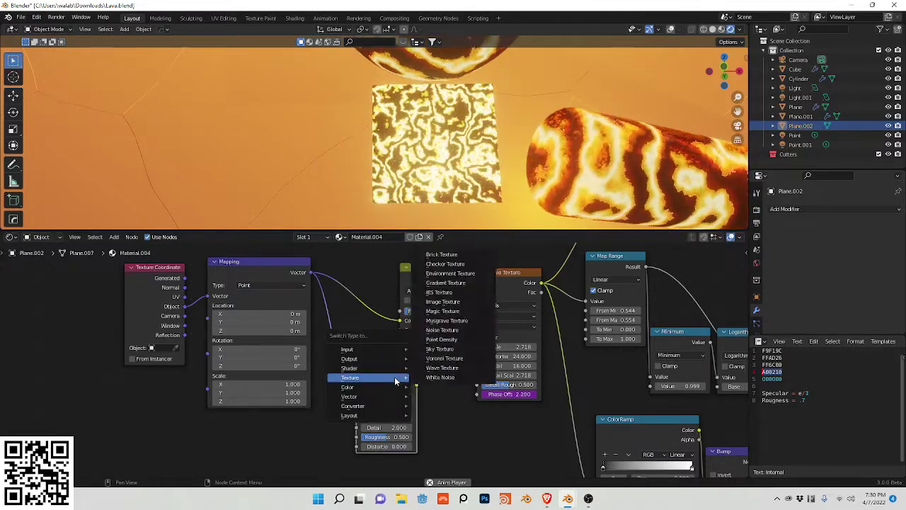
key(Escape)
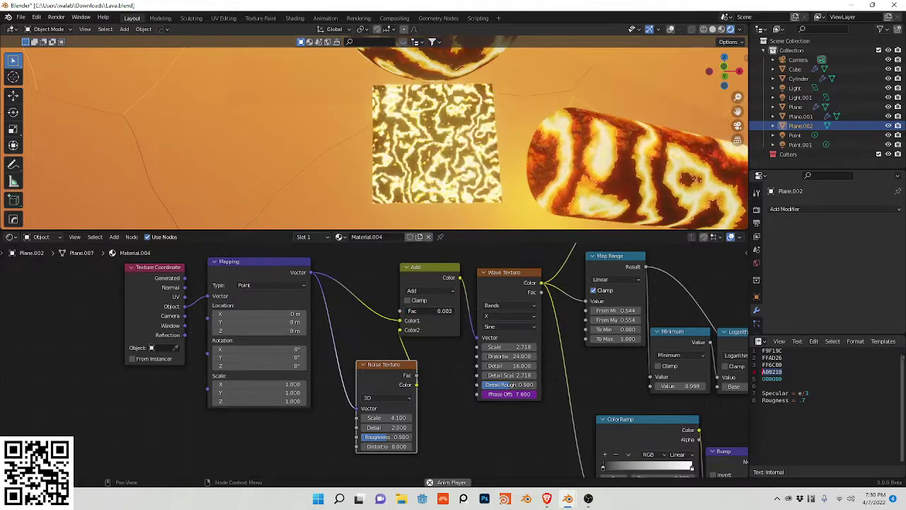
key(shift+s)
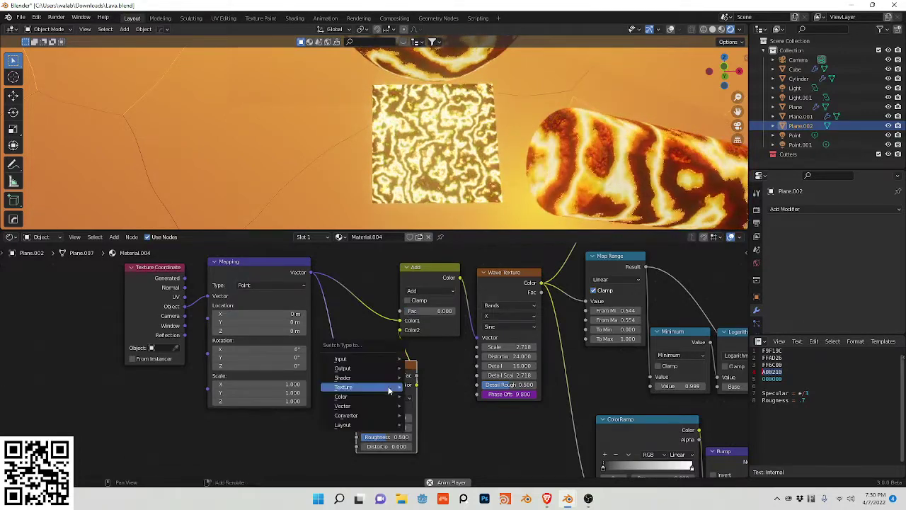
key(Escape)
key(shift+s)
key(Escape)
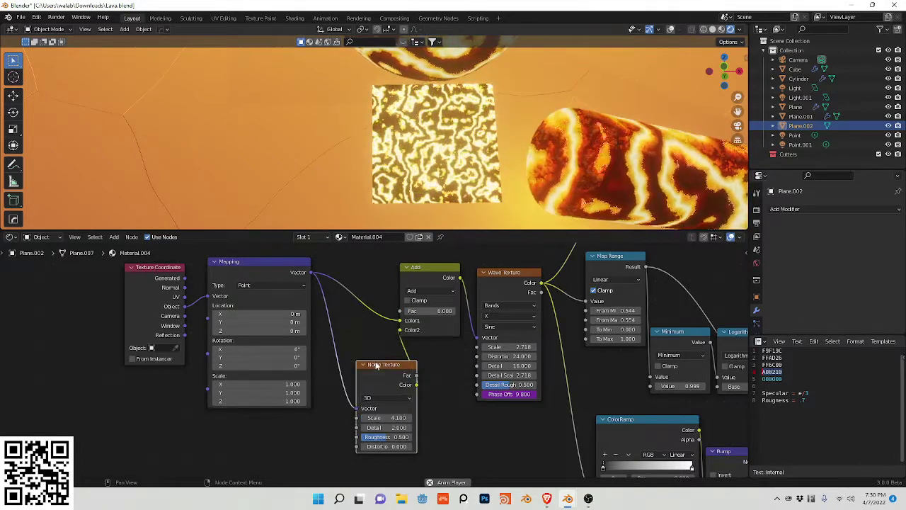
Move the Noise Texture node a little farther from the Wave Texture, nearer to the Mapping node.
drag(376, 365, 363, 366)
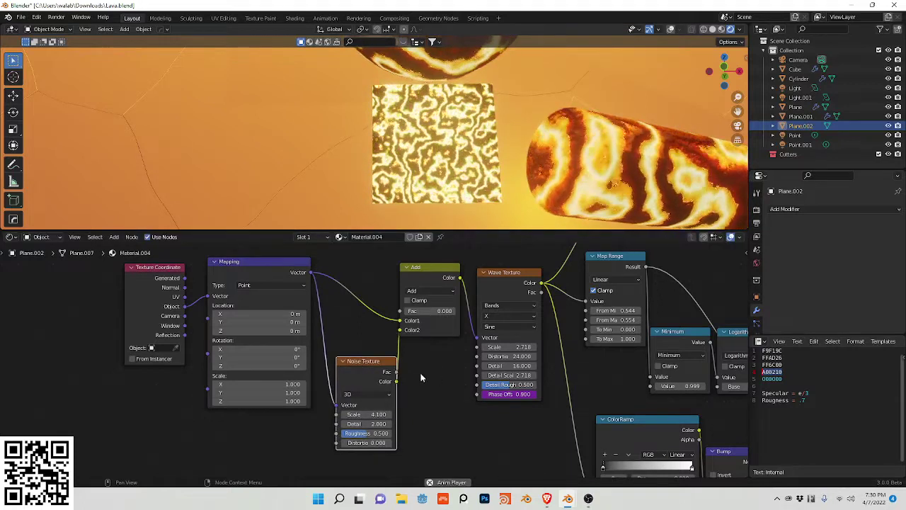